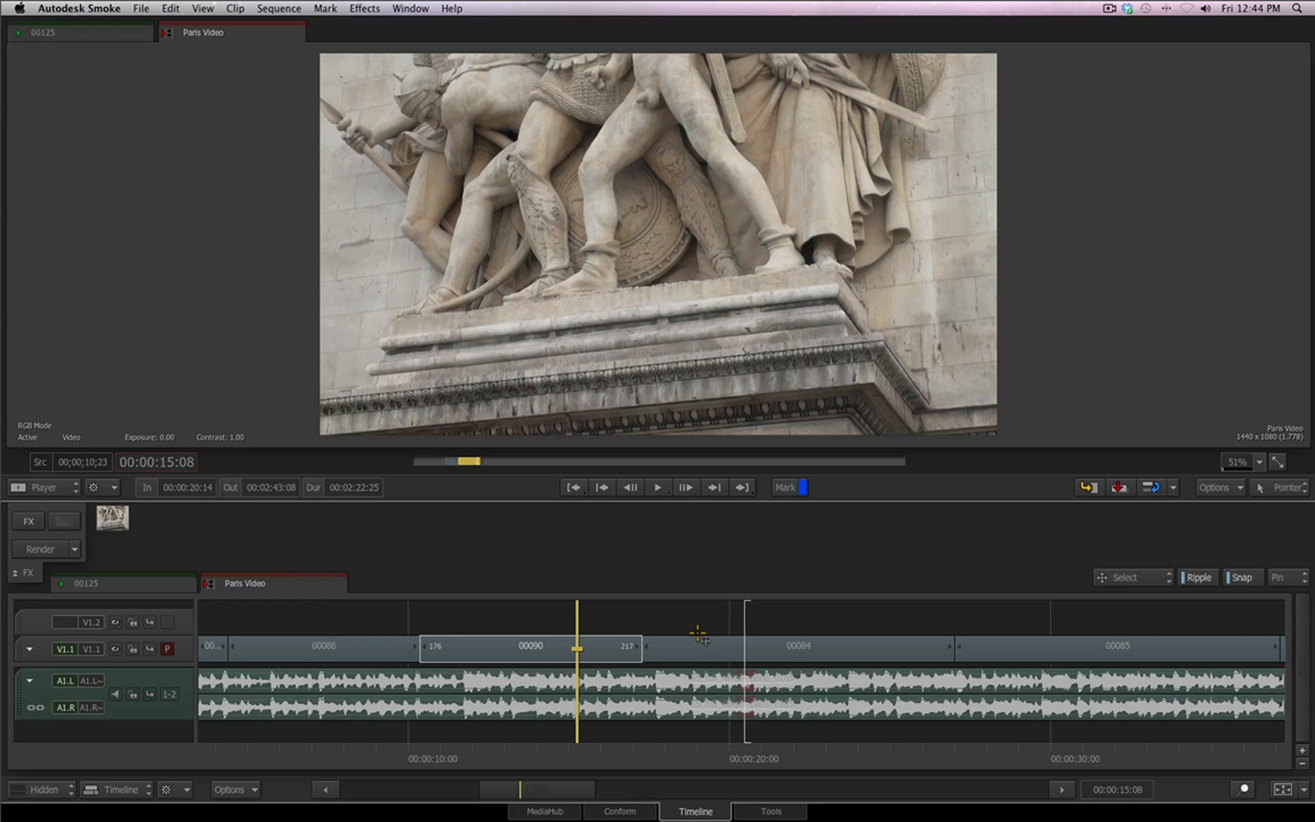
- Try trimming the head of clip 00084 to the In mark with Ripple off, and undo the trim
left_click(712, 647)
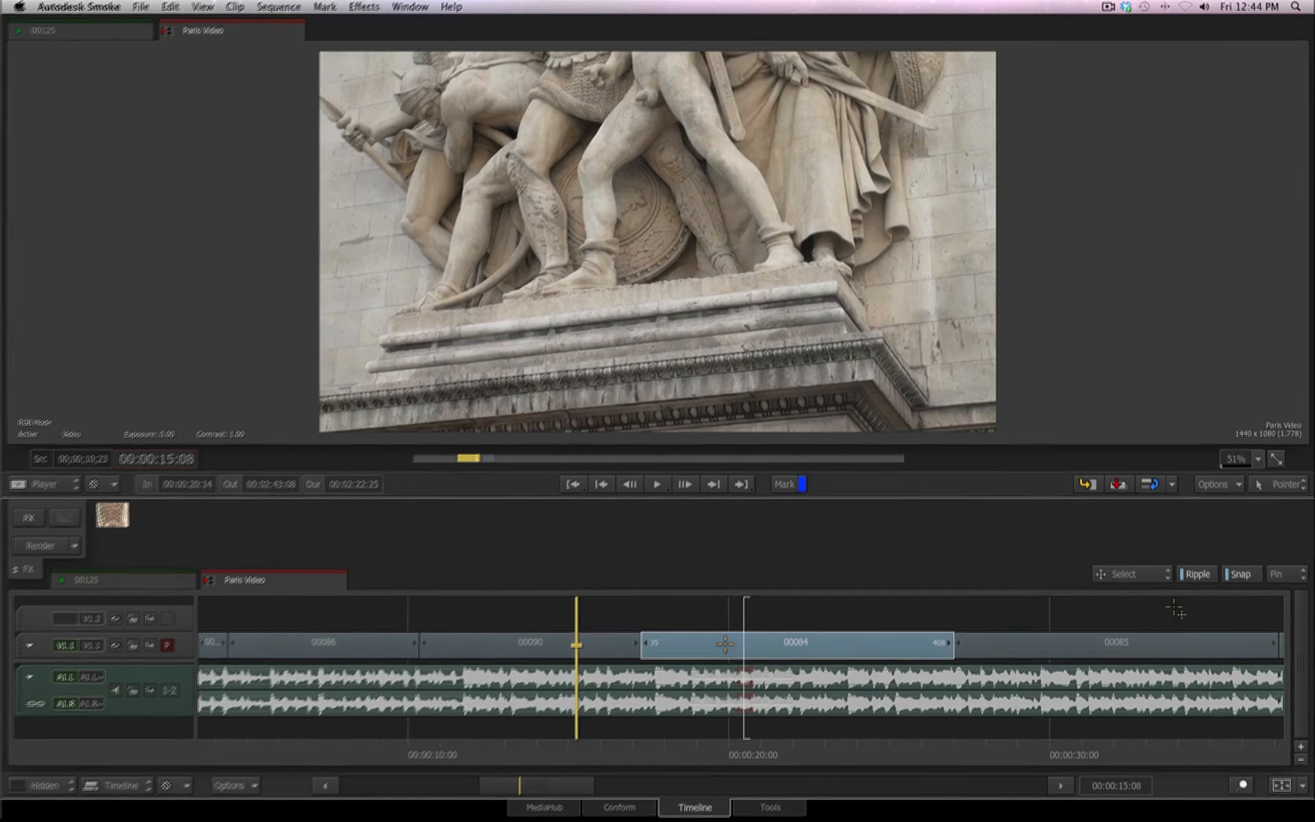
left_click(1197, 574)
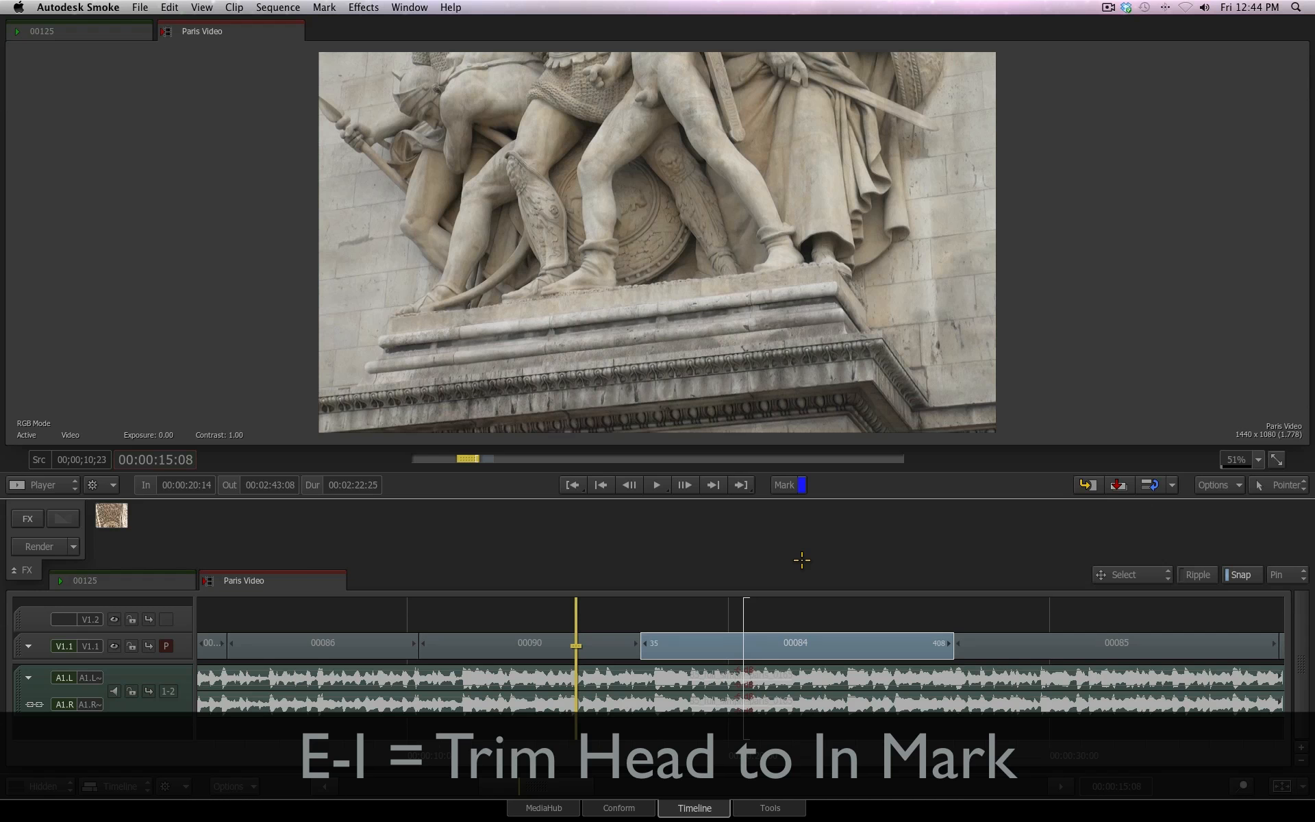
key("e")
key("i")
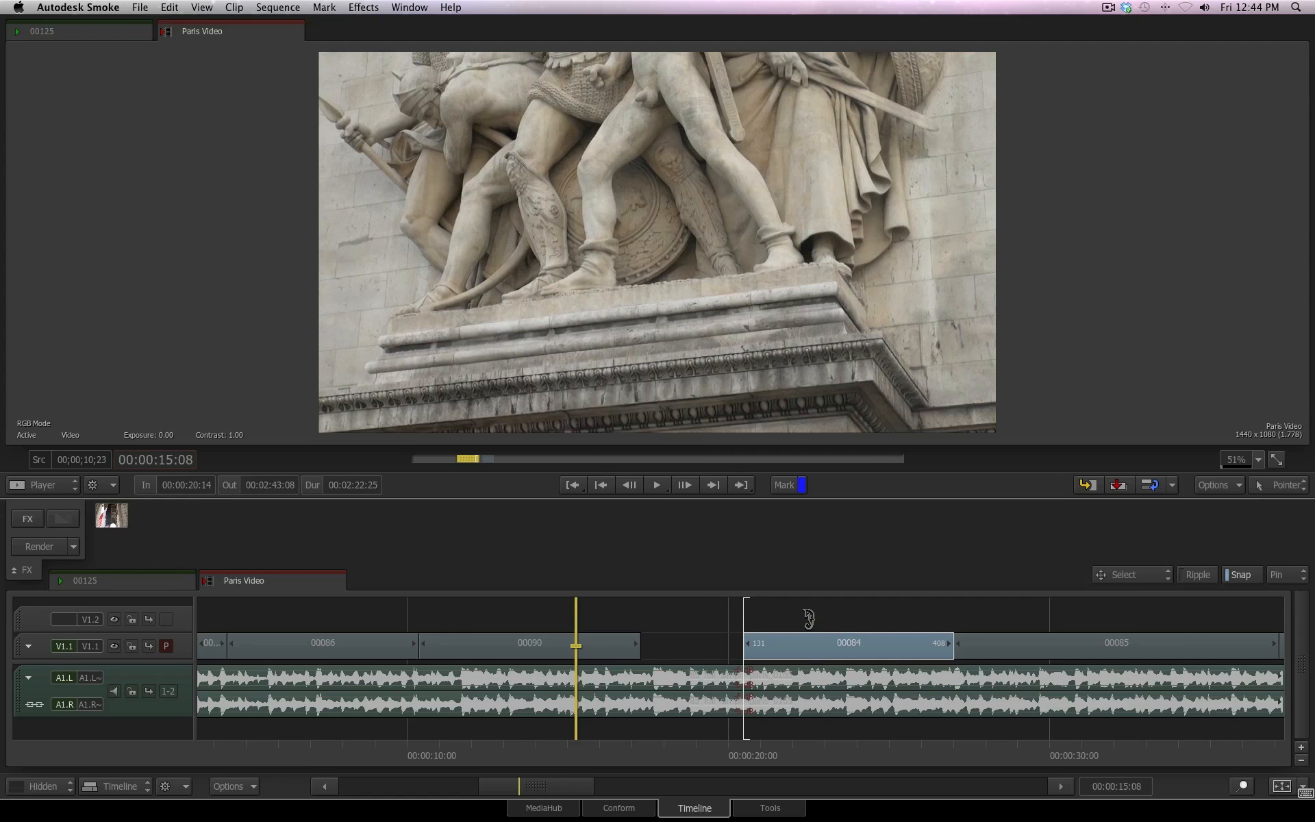
key("super+z")
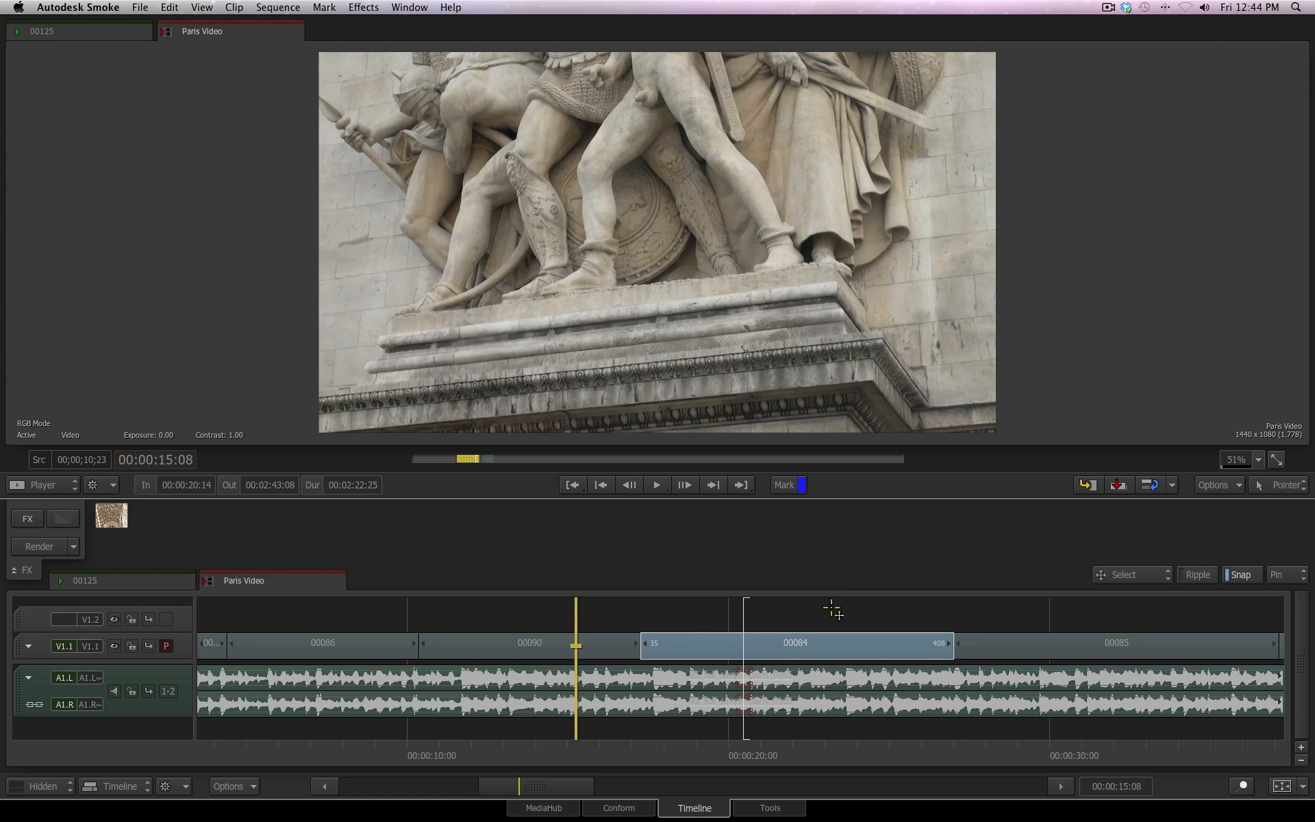
- Turn Ripple on, trim the head of clip 00084 to the In mark and clear the In mark
key("r")
key("alt+[")
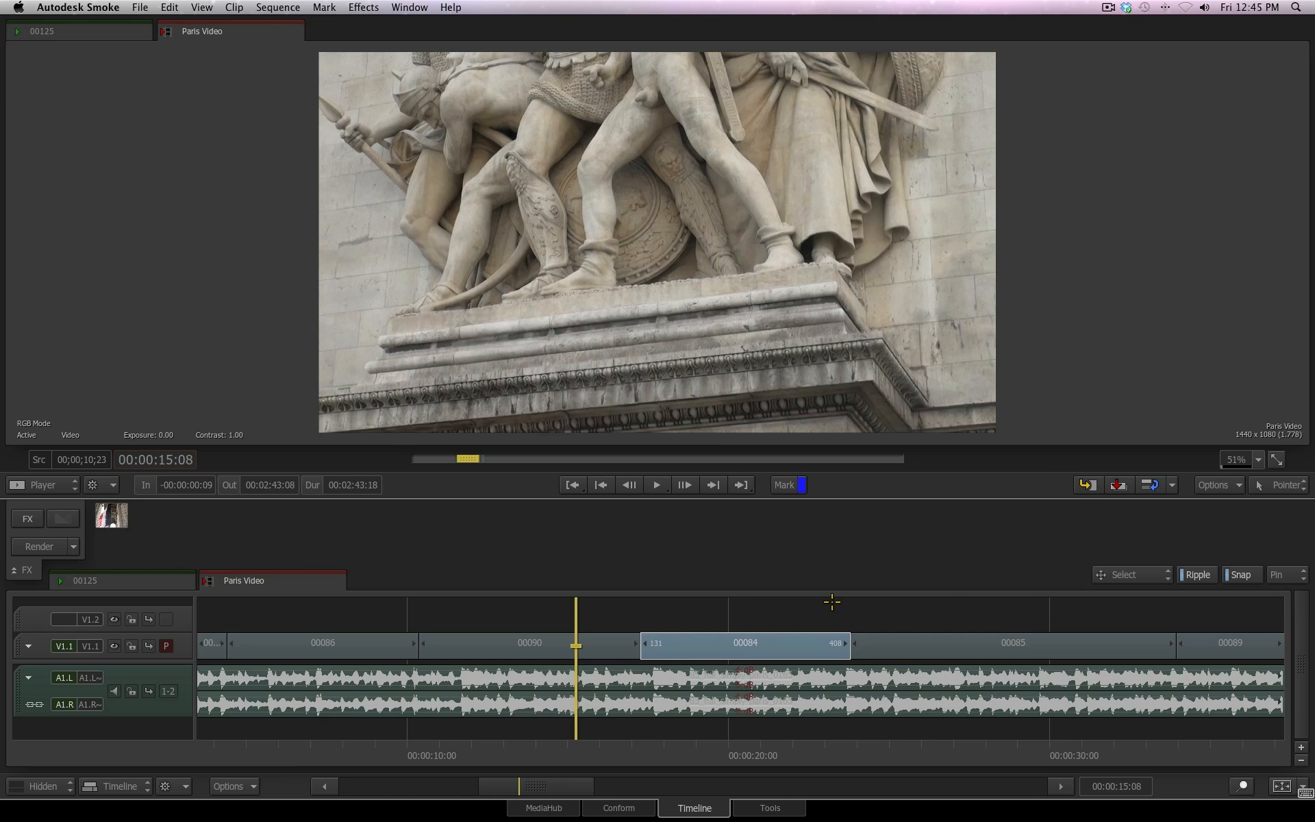
- Set an Out mark at 00:00:20:09 inside clip 00084 and return the playhead to 00:00:15:10
left_click_drag(832, 757, 738, 760)
key("o")
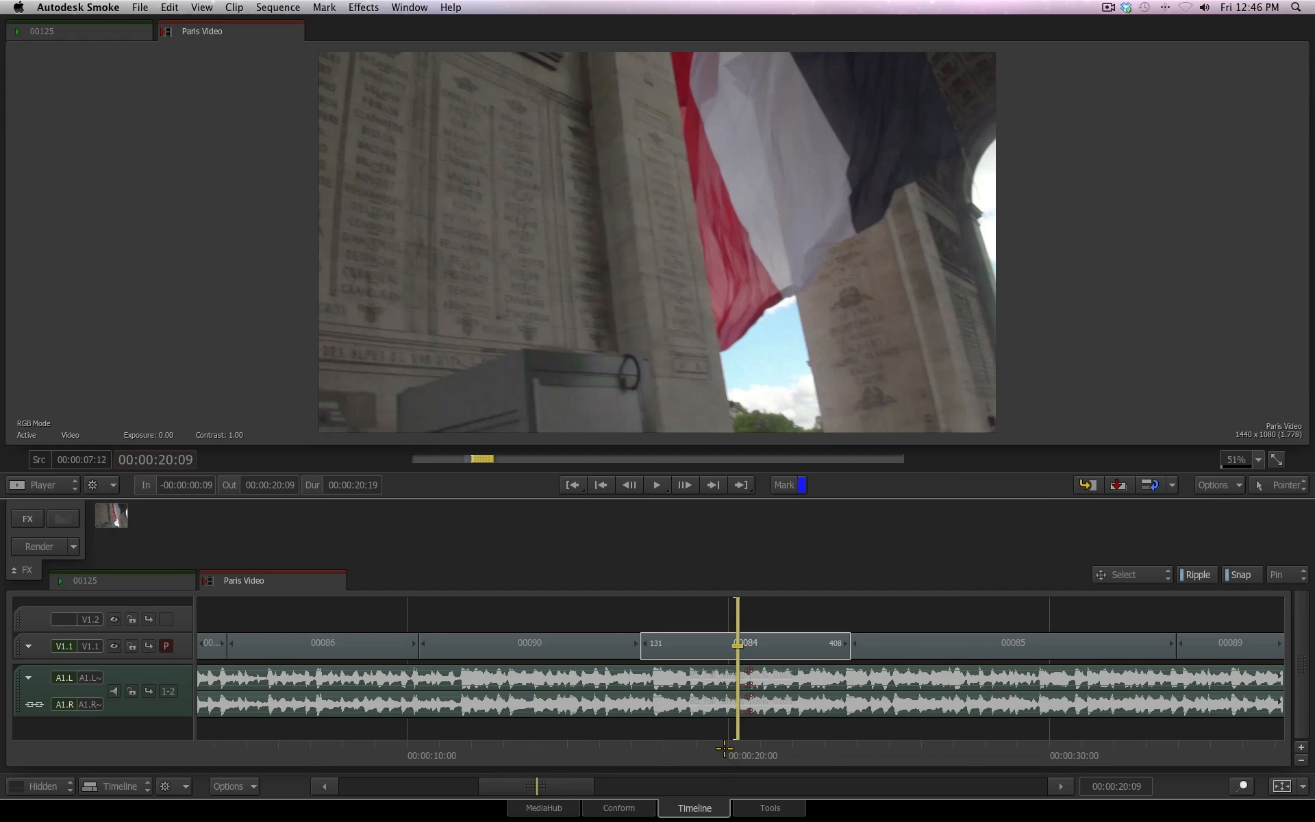
left_click_drag(725, 754, 578, 754)
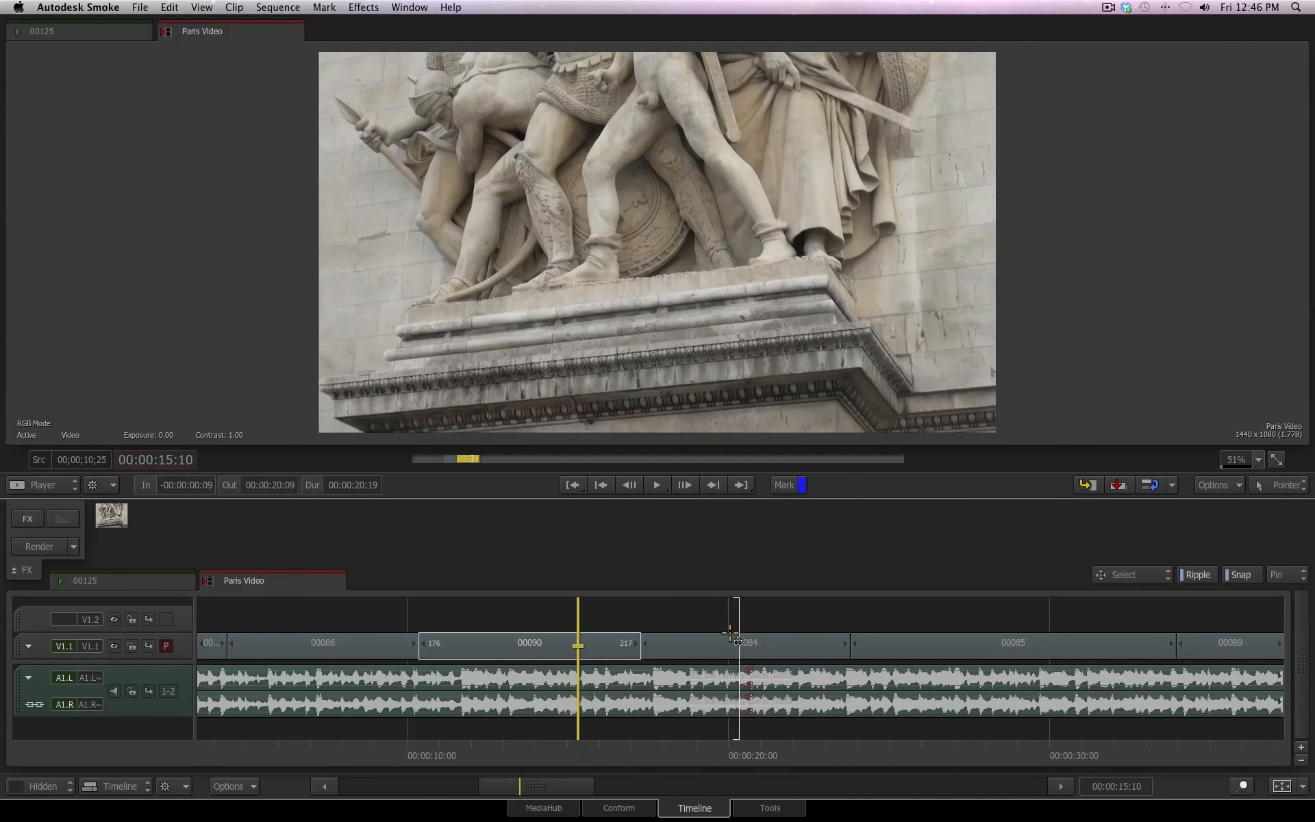
- Try trimming the head of clip 00084 to the Out mark with Ripple on, and undo the trim
left_click(685, 644)
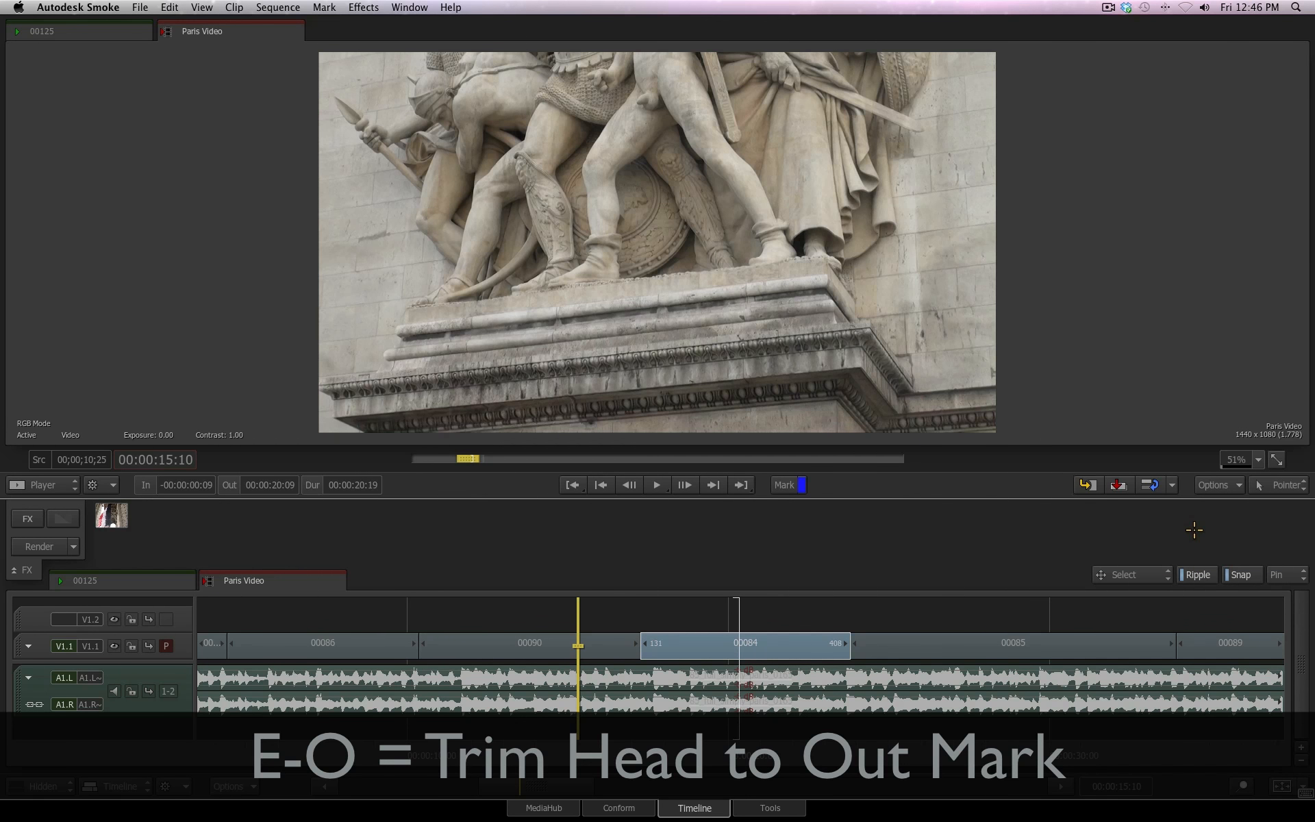
key("e+o")
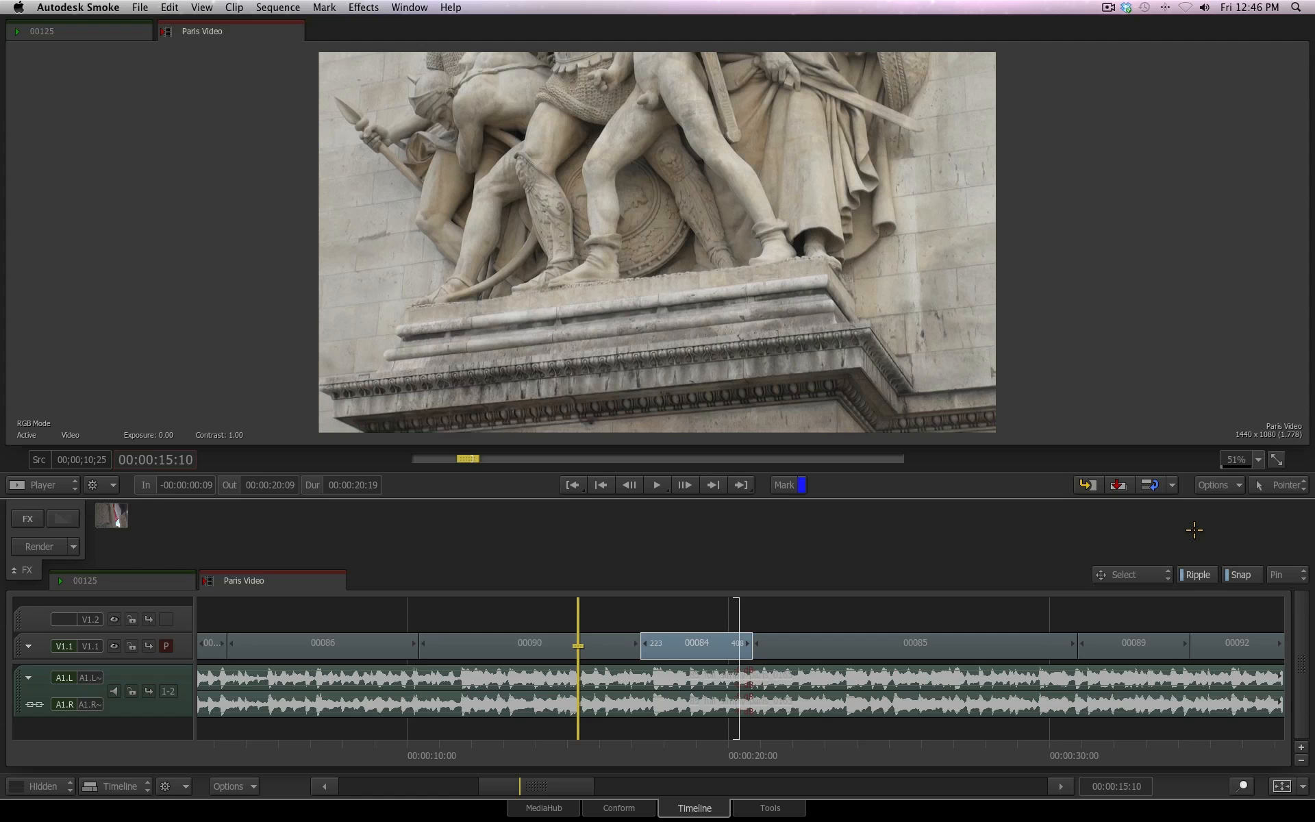
key("super+z")
- Turn Ripple off, try trimming the head of clip 00084 to the Out mark, and undo the trim
left_click(1210, 573)
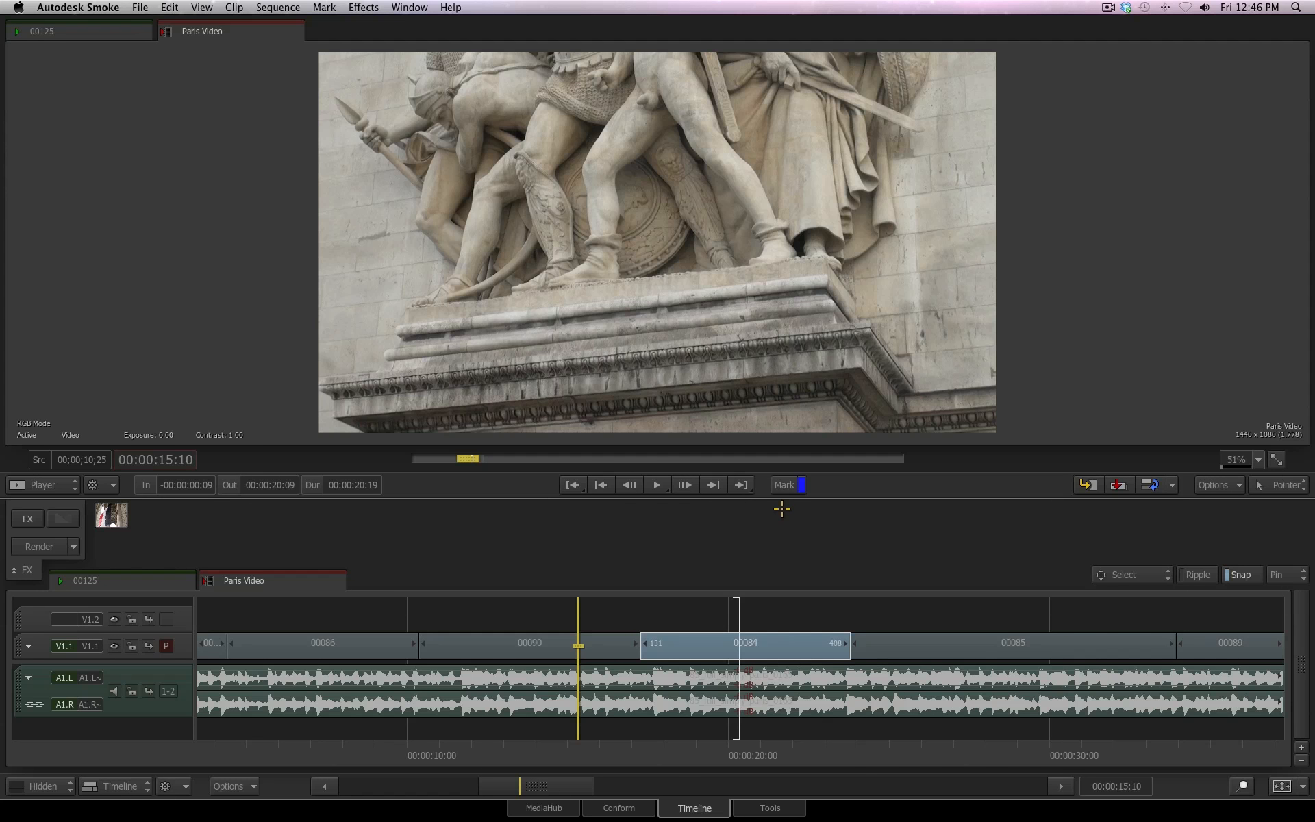
key("alt+[")
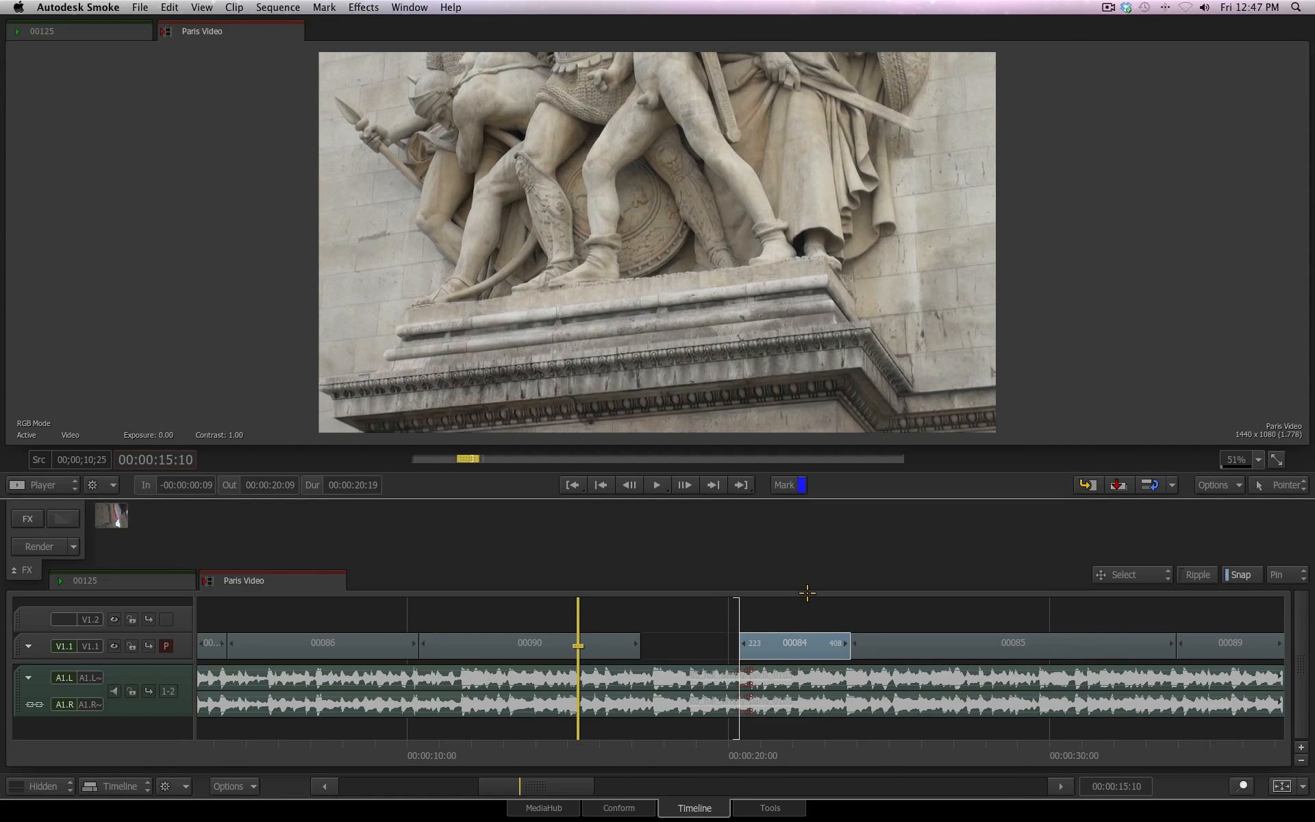
key("super+z")
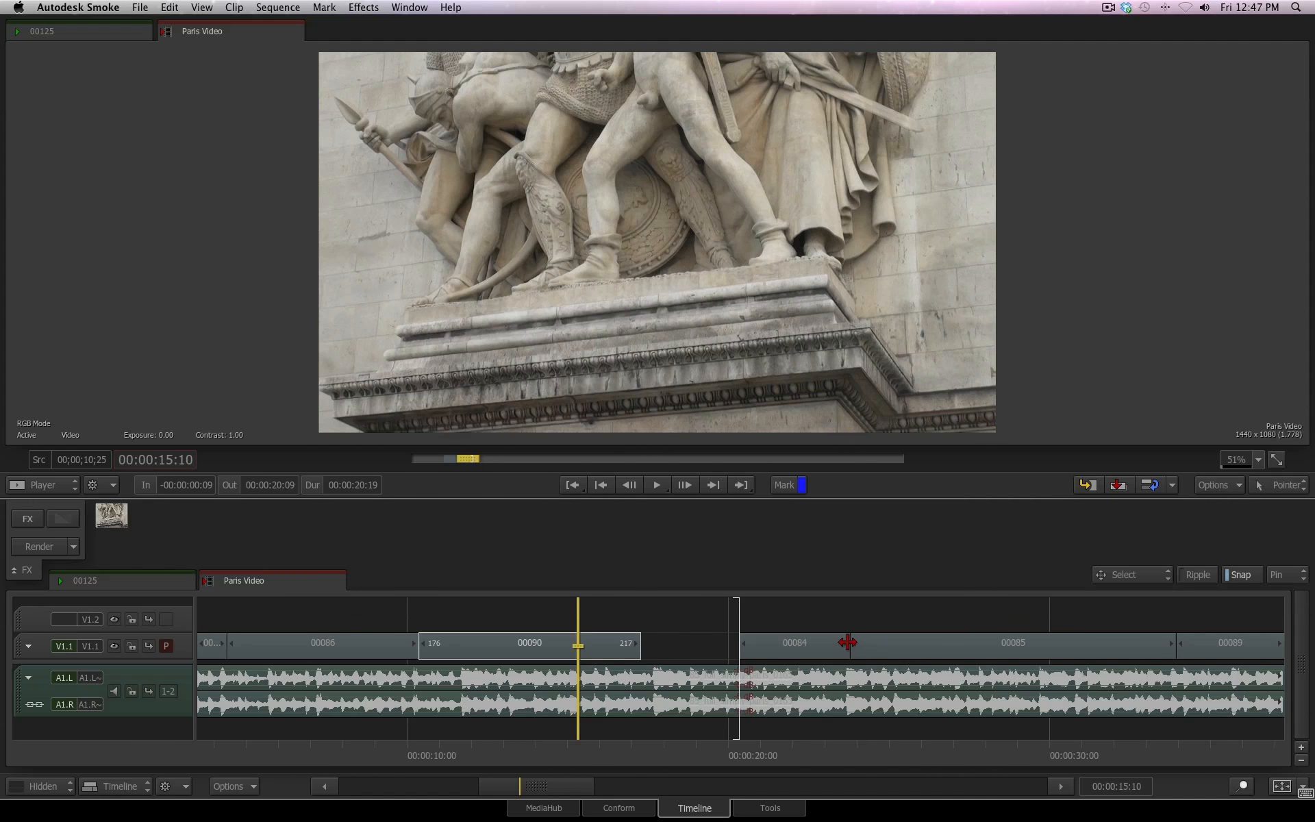
key("super+z")
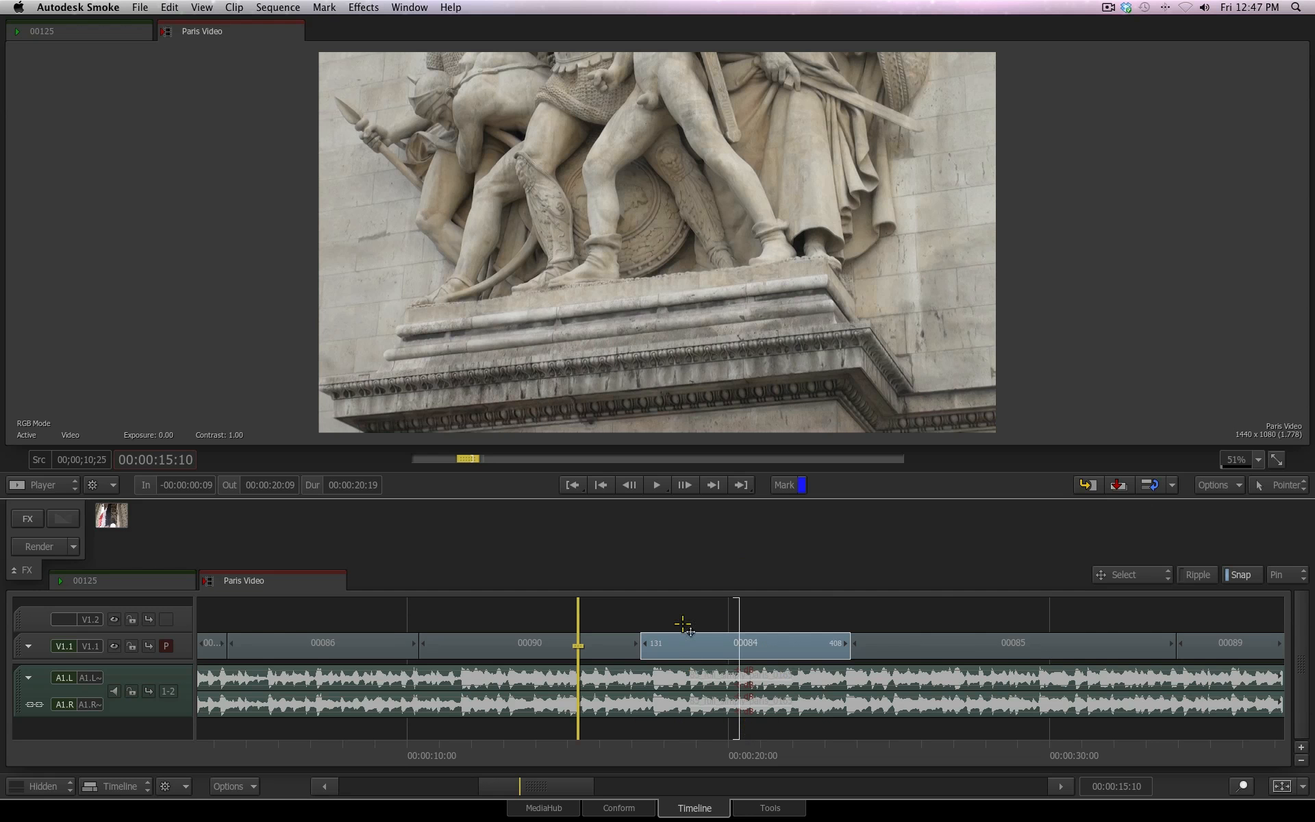
- Set an In mark at 00:00:15:10, select clip 00090 and move the playhead to 00:00:11:14
key("i")
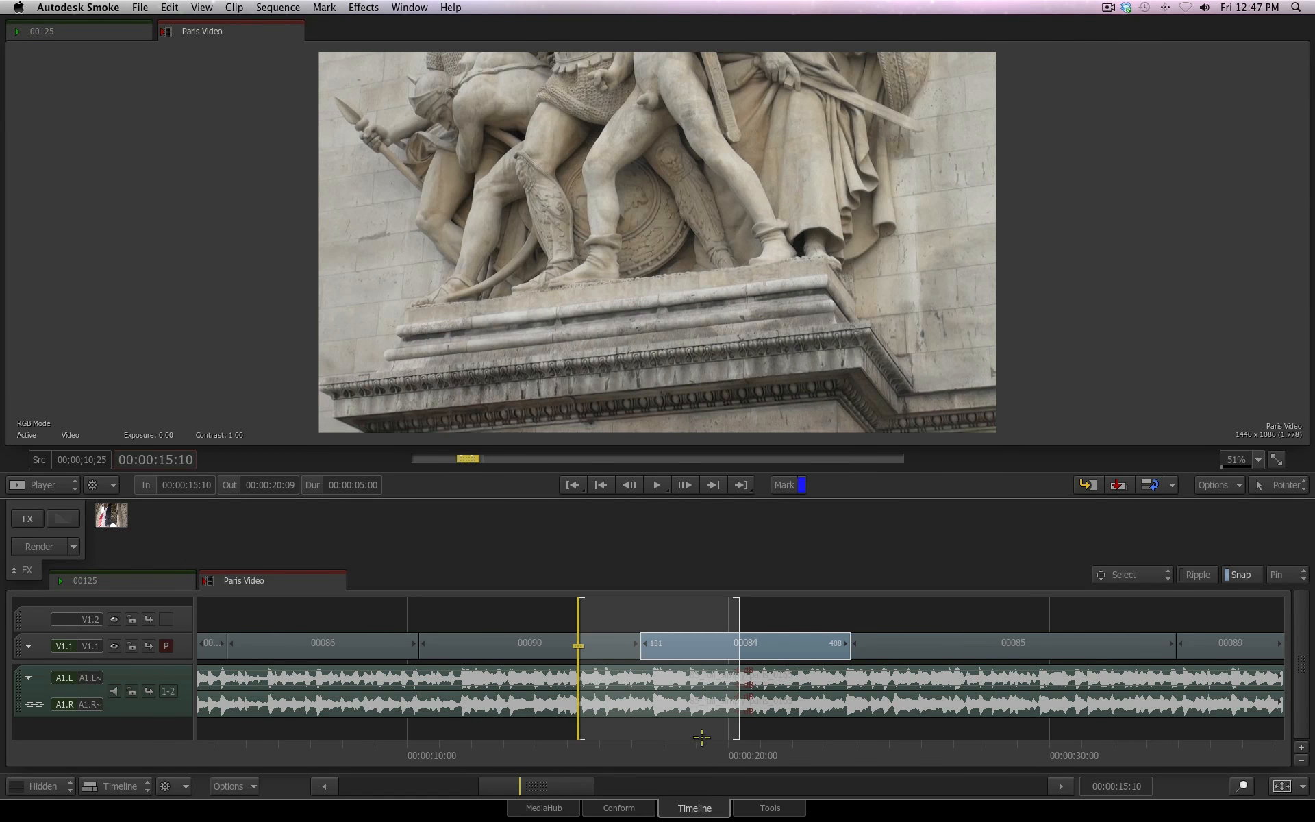
left_click(516, 645)
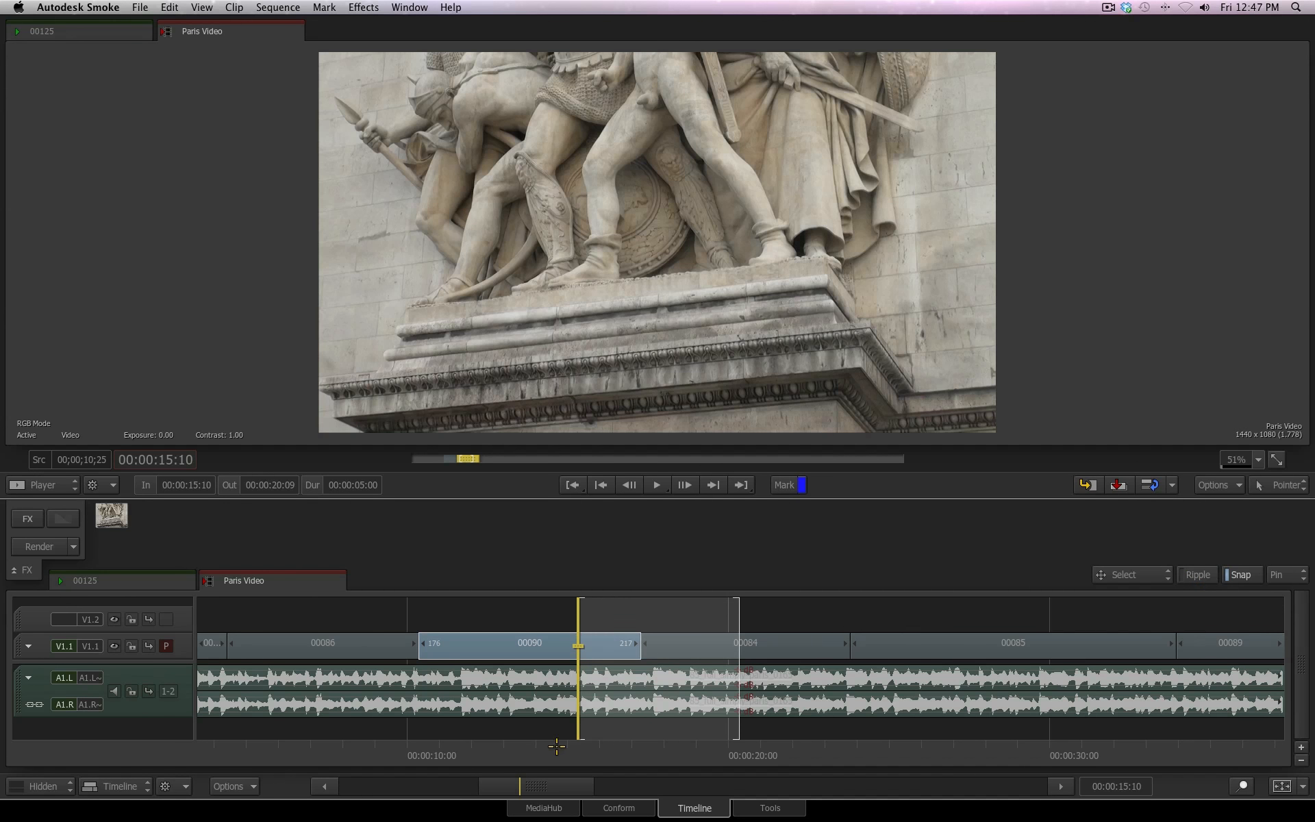
left_click_drag(563, 748, 454, 755)
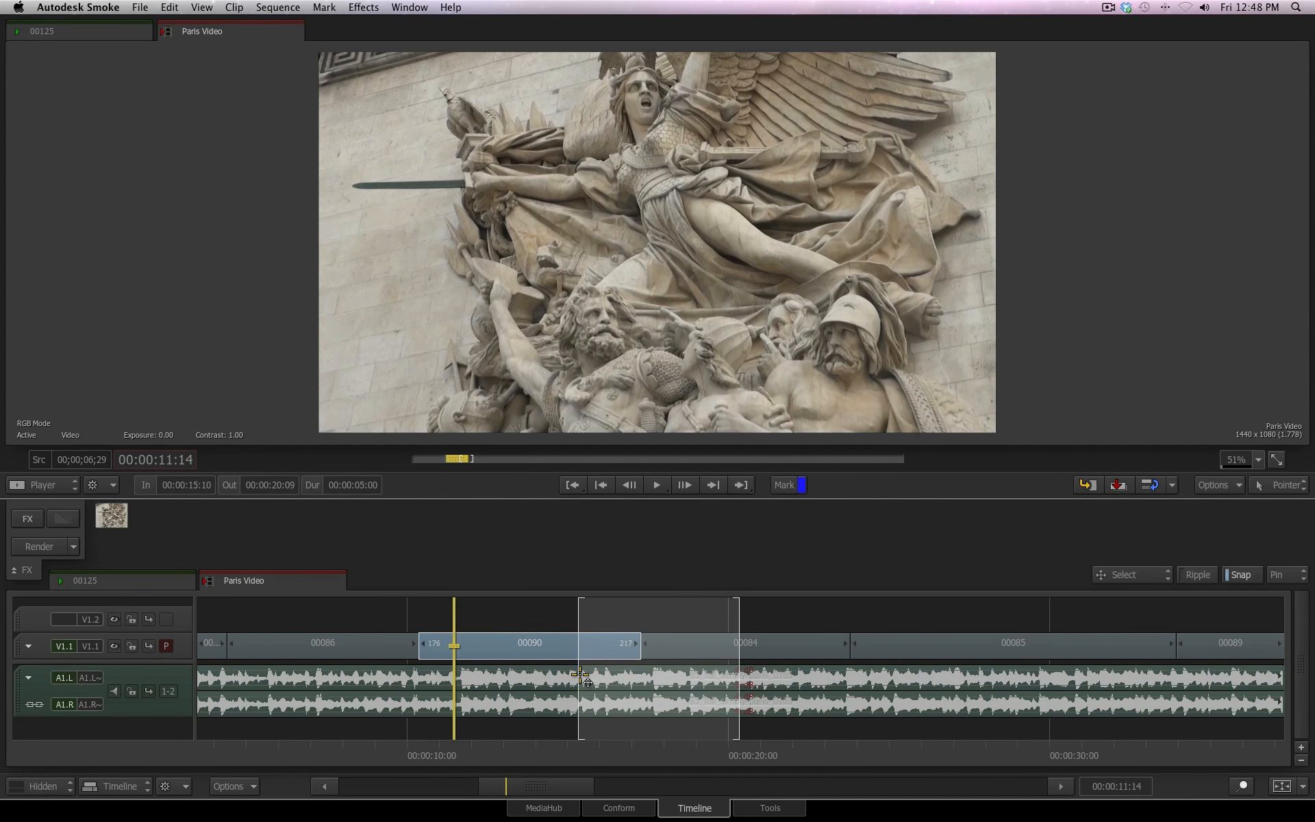
- Try trimming the tail of clip 00090 to the In mark with Ripple off, and undo the trim
key("shift+e")
key("i")
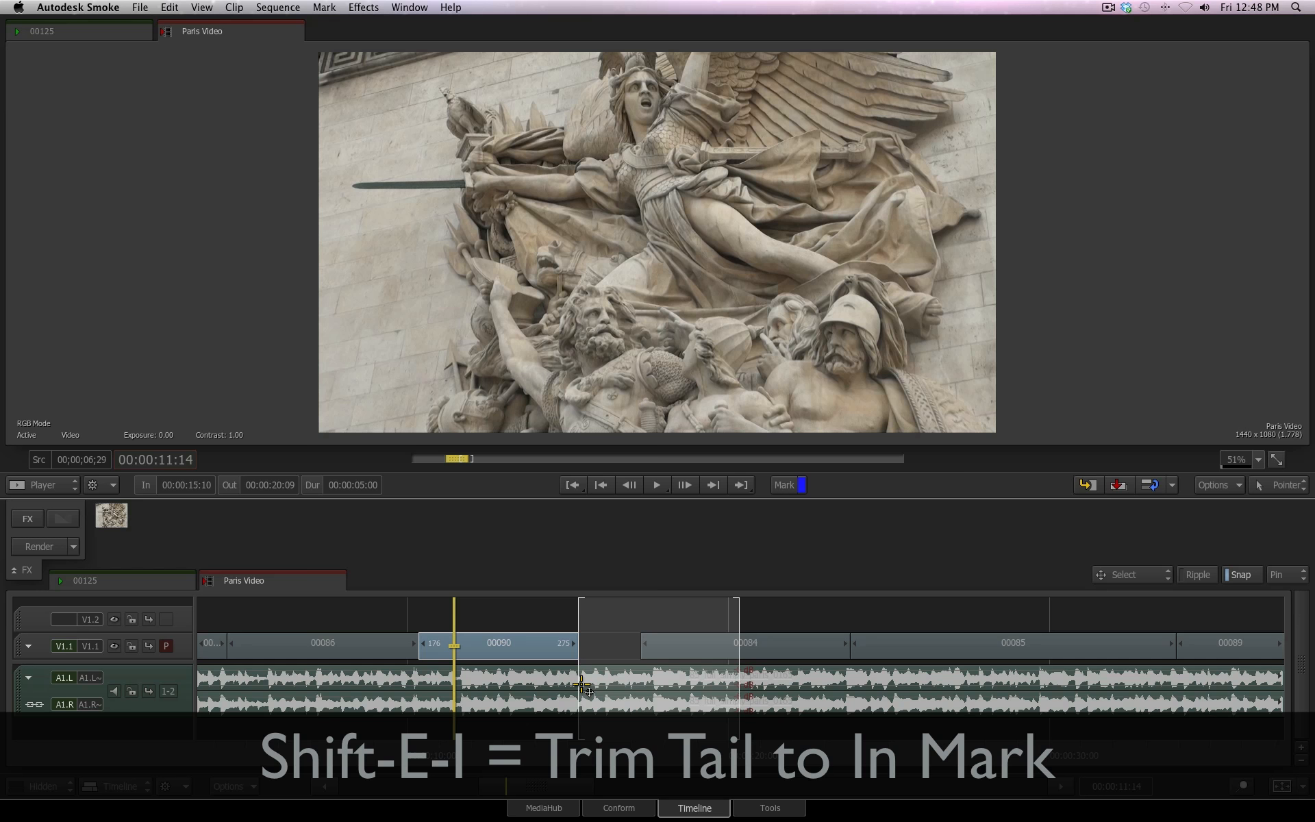
key("super+z")
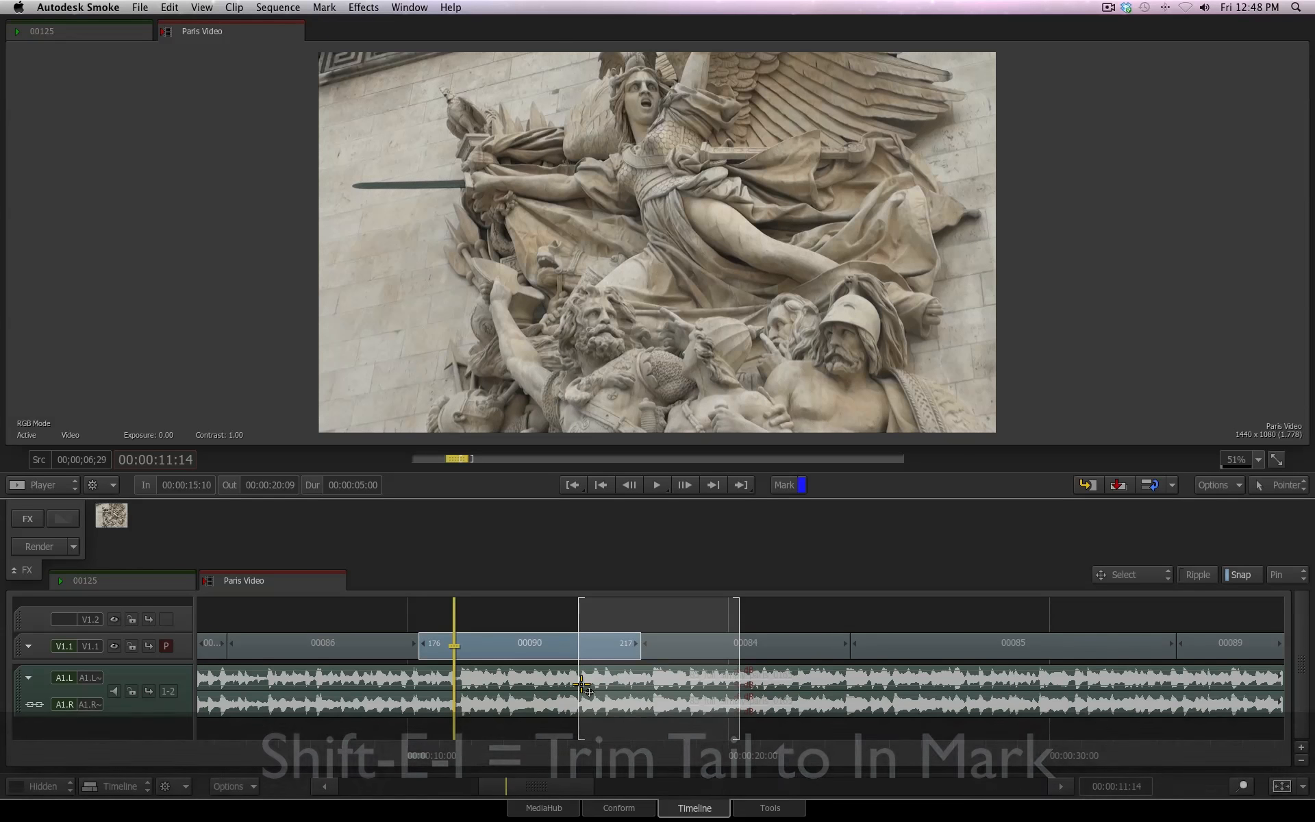
- Turn Ripple on and trim the tail of clip 00090 to the In mark
key("shift+r")
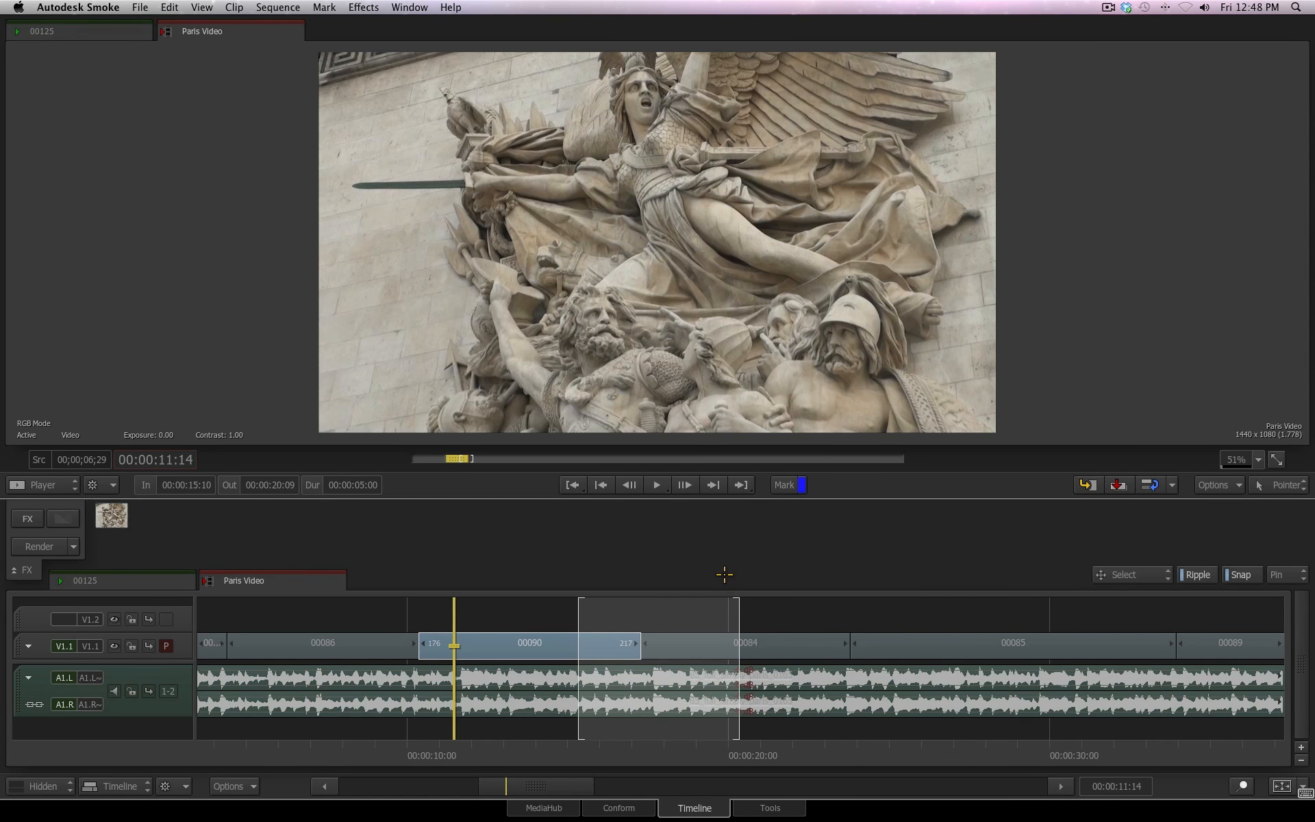
key("super+shift+z")
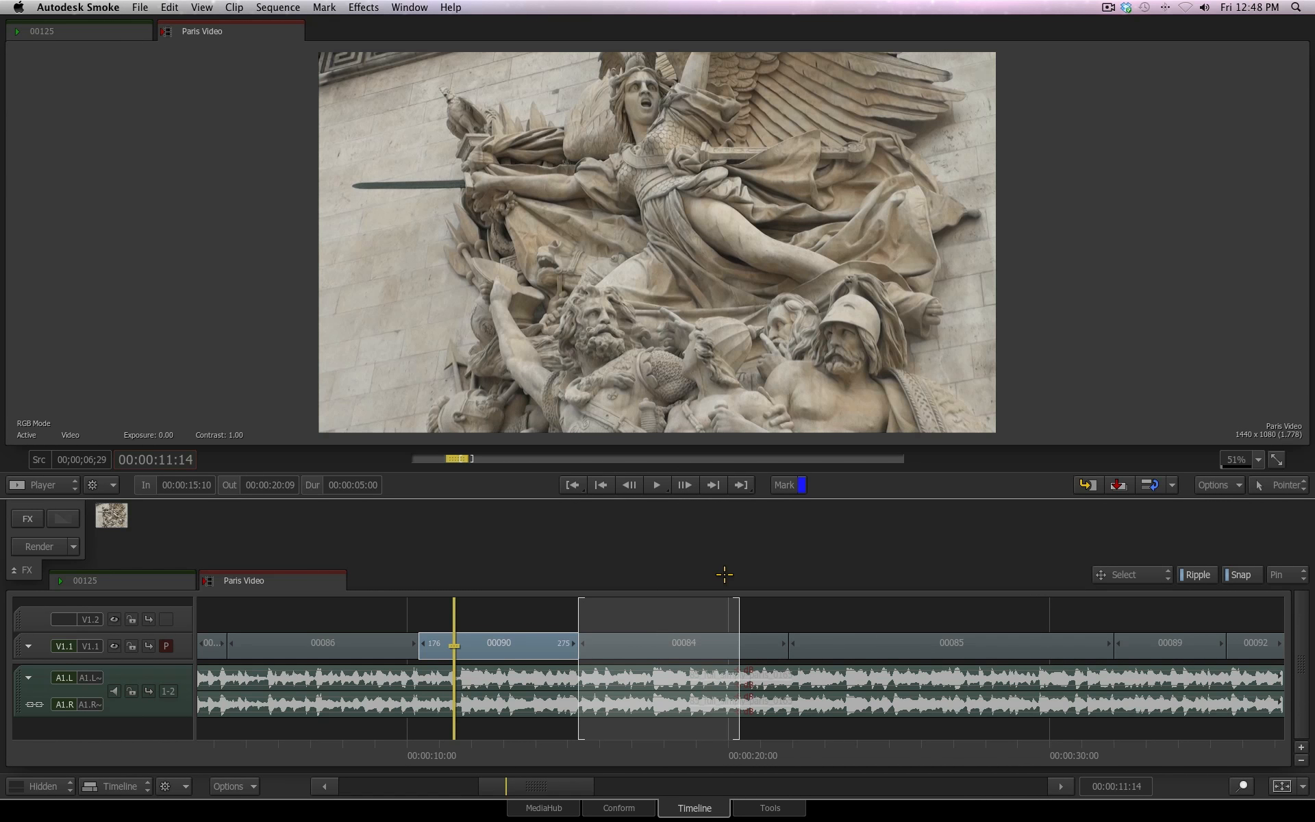
- Trim the tail of clip 00084 to the Out mark and clear the In and Out marks
left_click(713, 642)
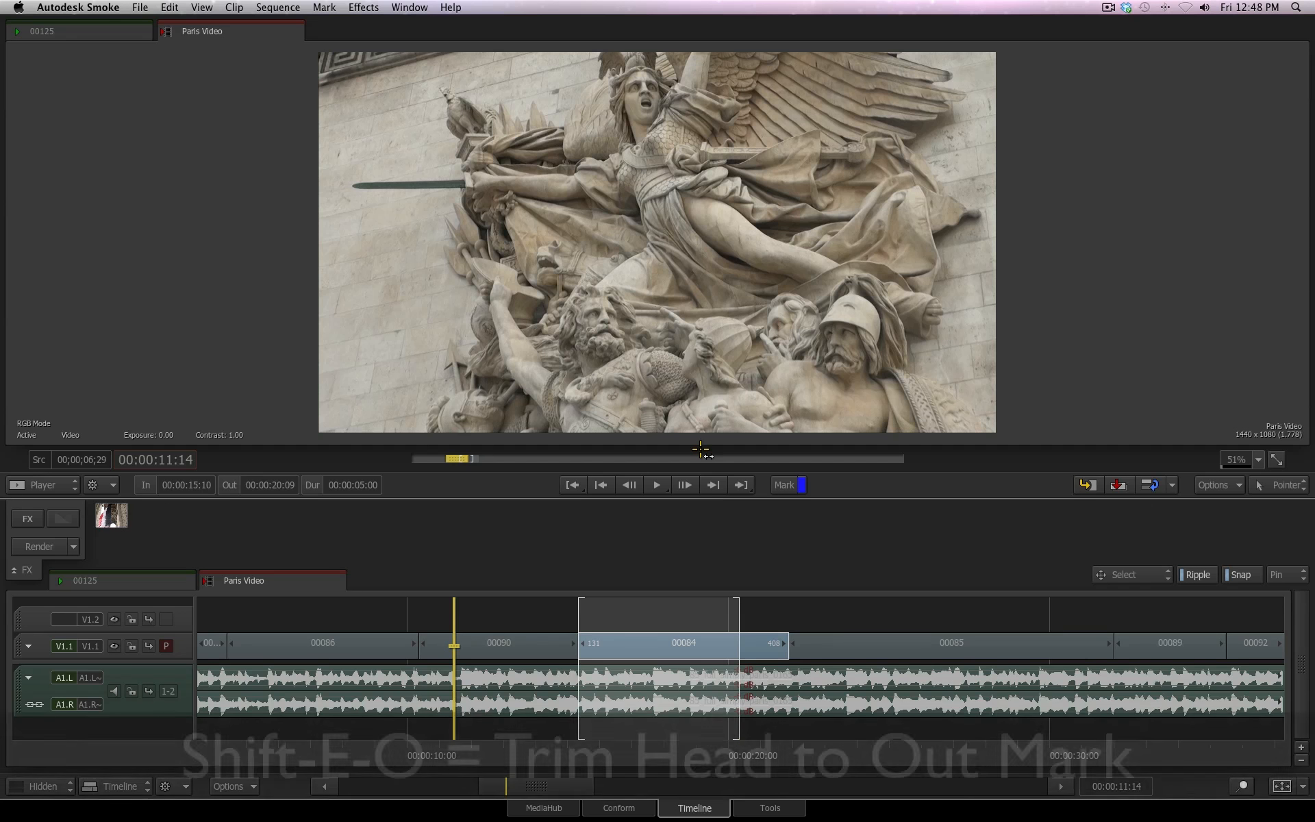
key("shift+e")
key("o")
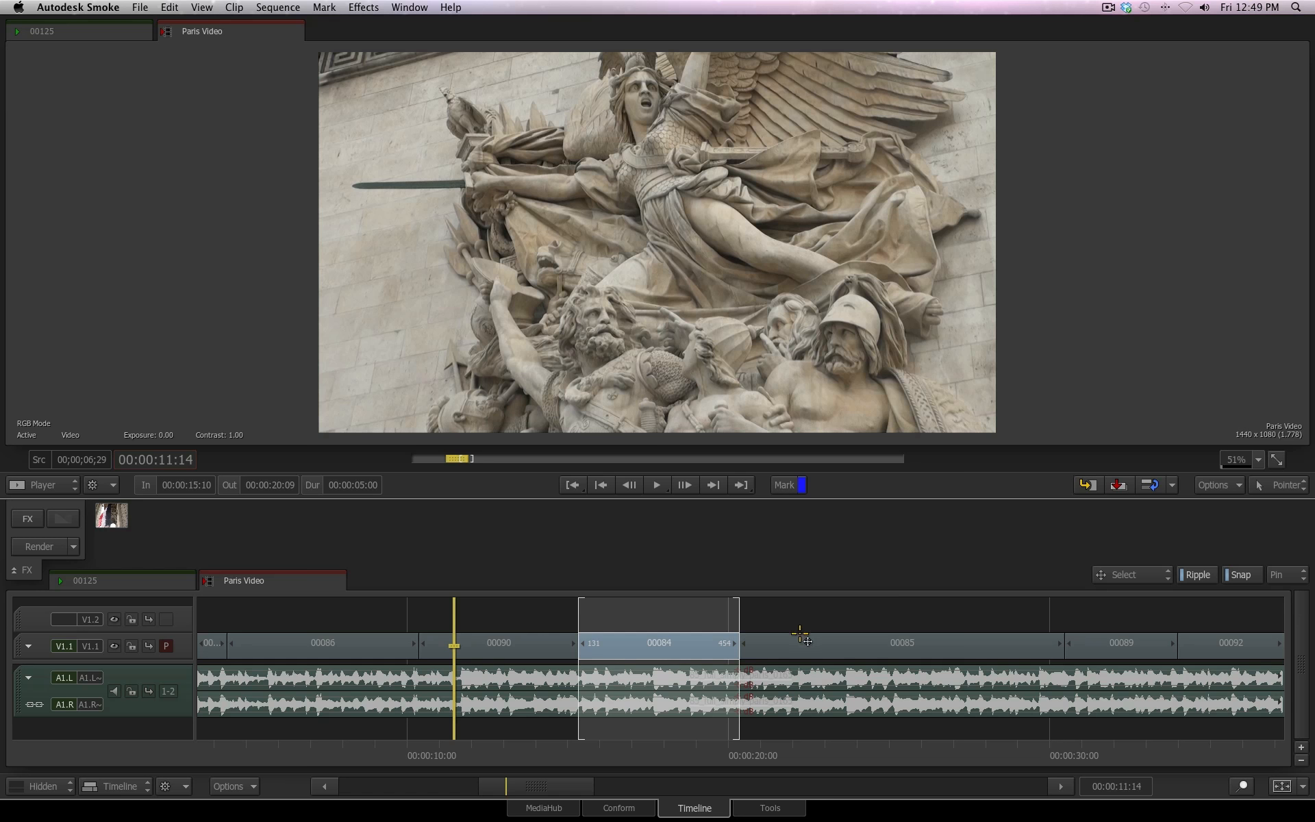
key("alt+x")
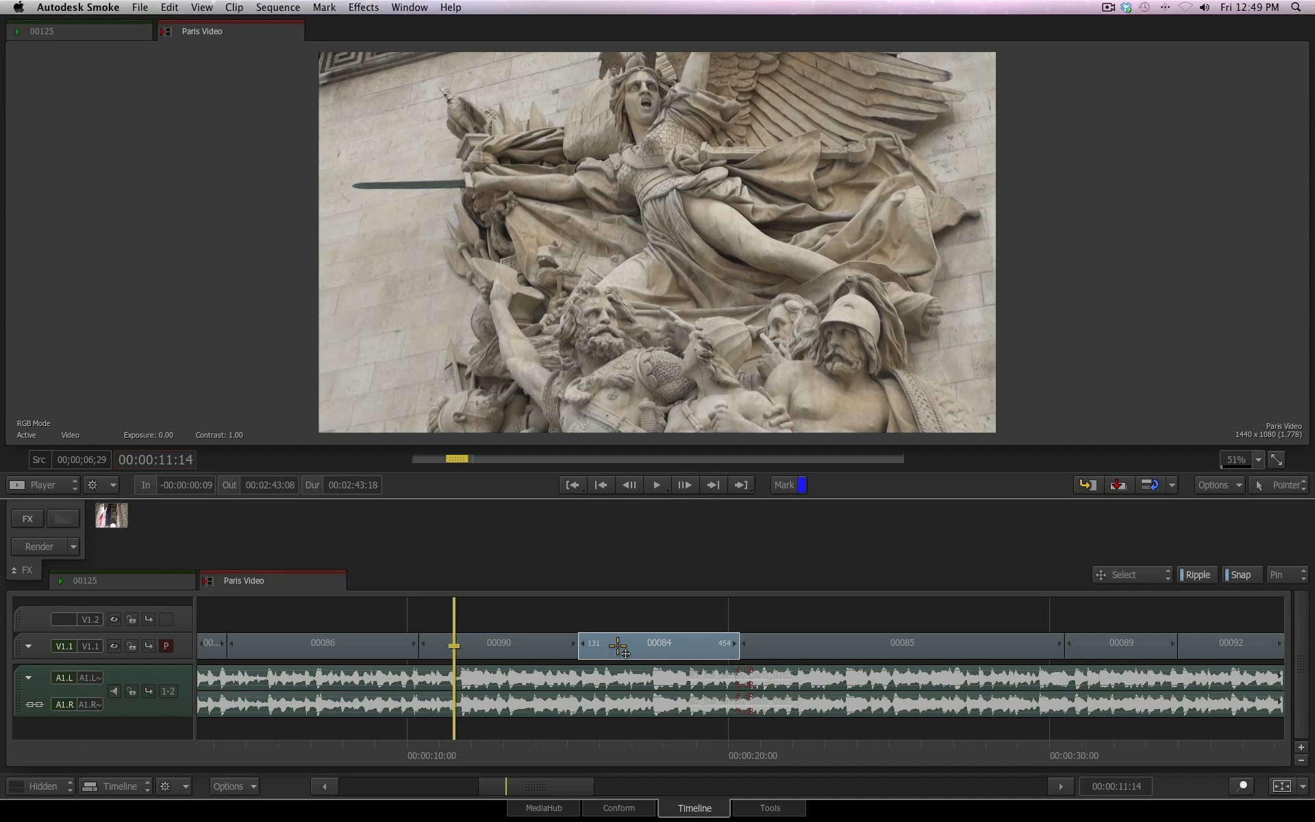
- Trim the head of clip 00084 inward by 10 frames and extend it back out by 15 frames
left_click_drag(603, 648, 620, 644)
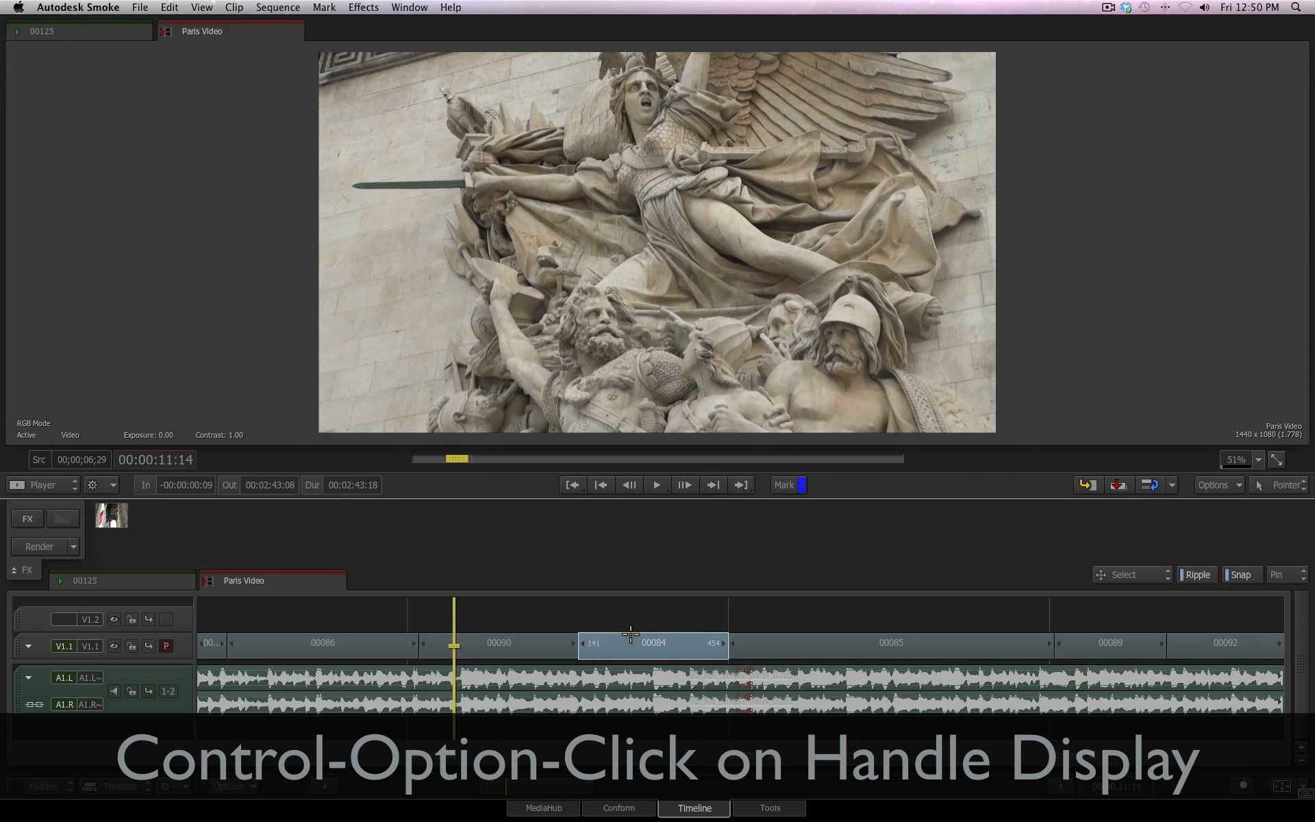
left_click(594, 644, "ctrl+alt")
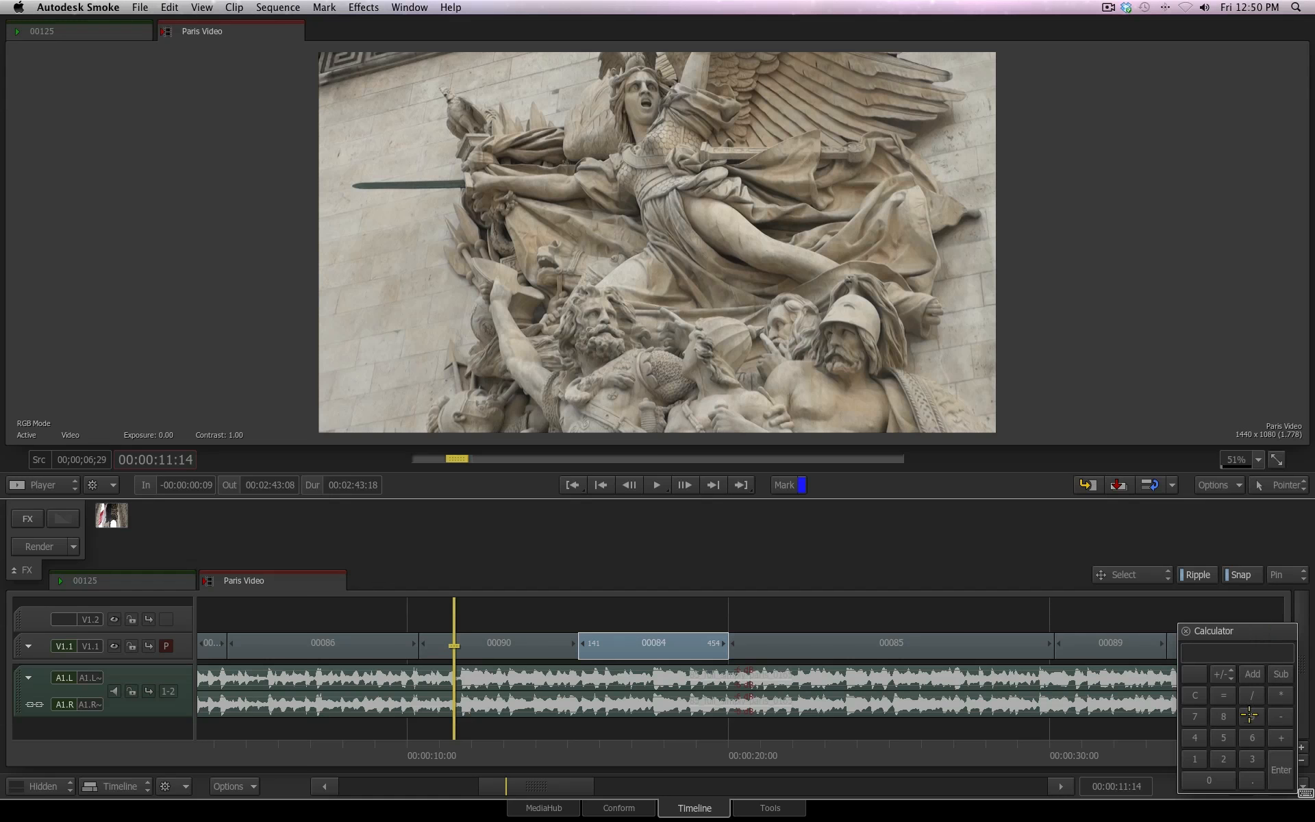
left_click(1282, 720)
left_click(1201, 759)
left_click(1227, 738)
left_click(1281, 770)
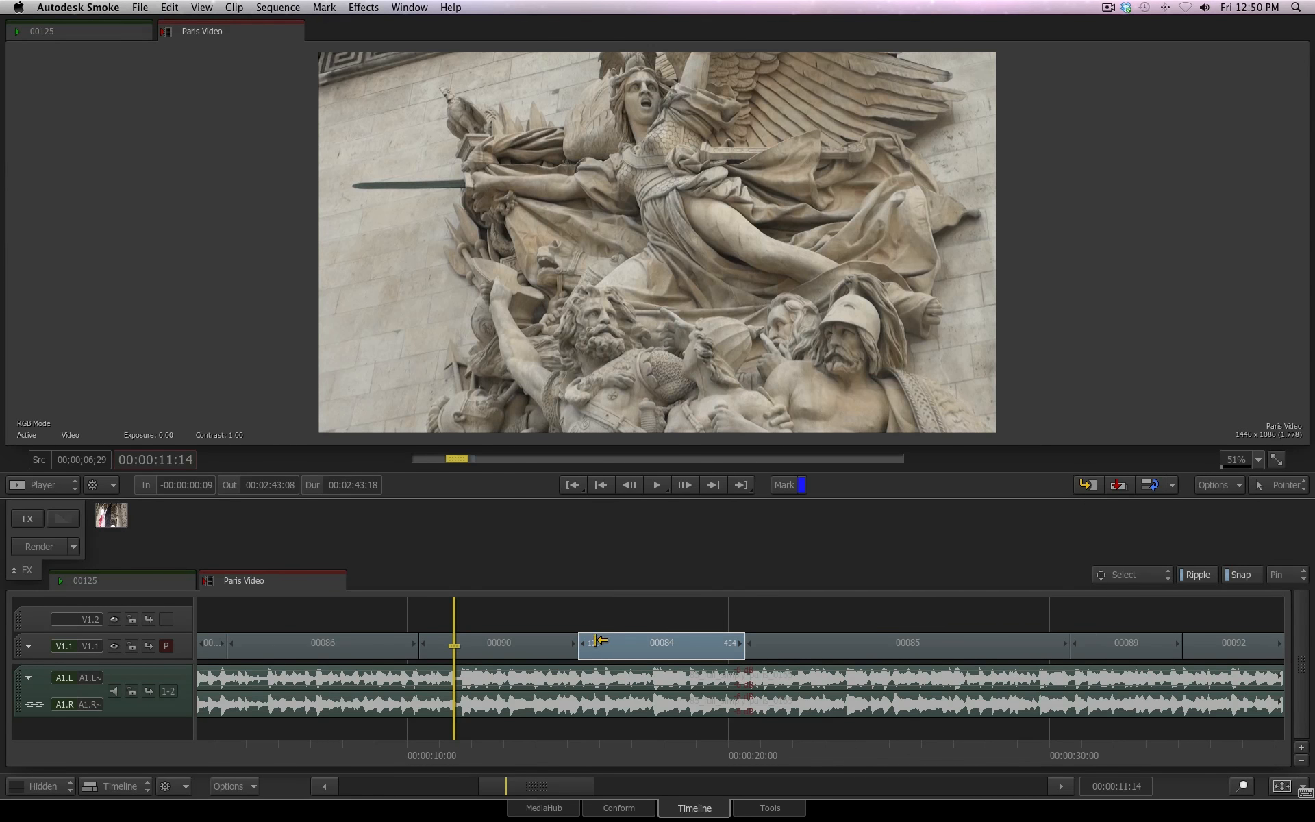
- Trim the head of clip 00084 by an offset of +15 frames
key("plus")
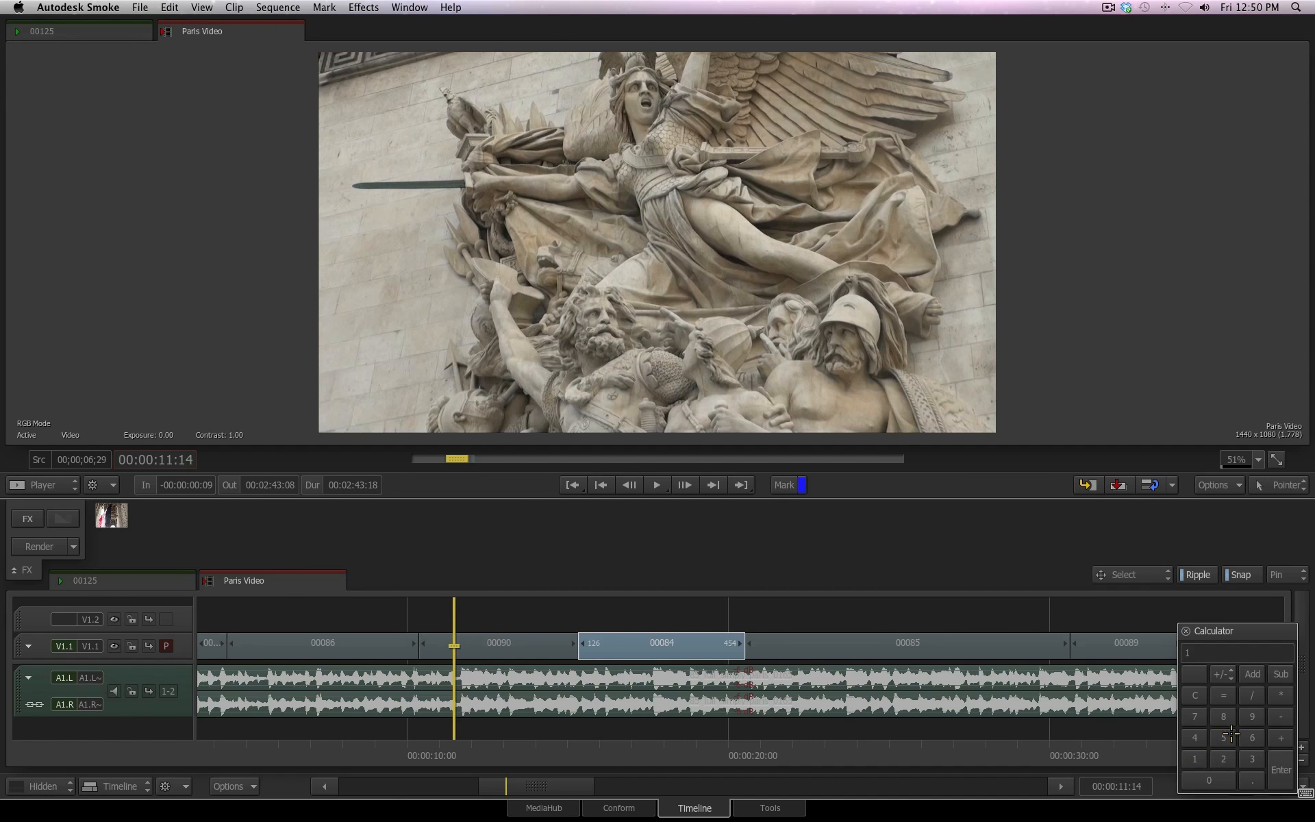
left_click(1231, 735)
left_click(1280, 767)
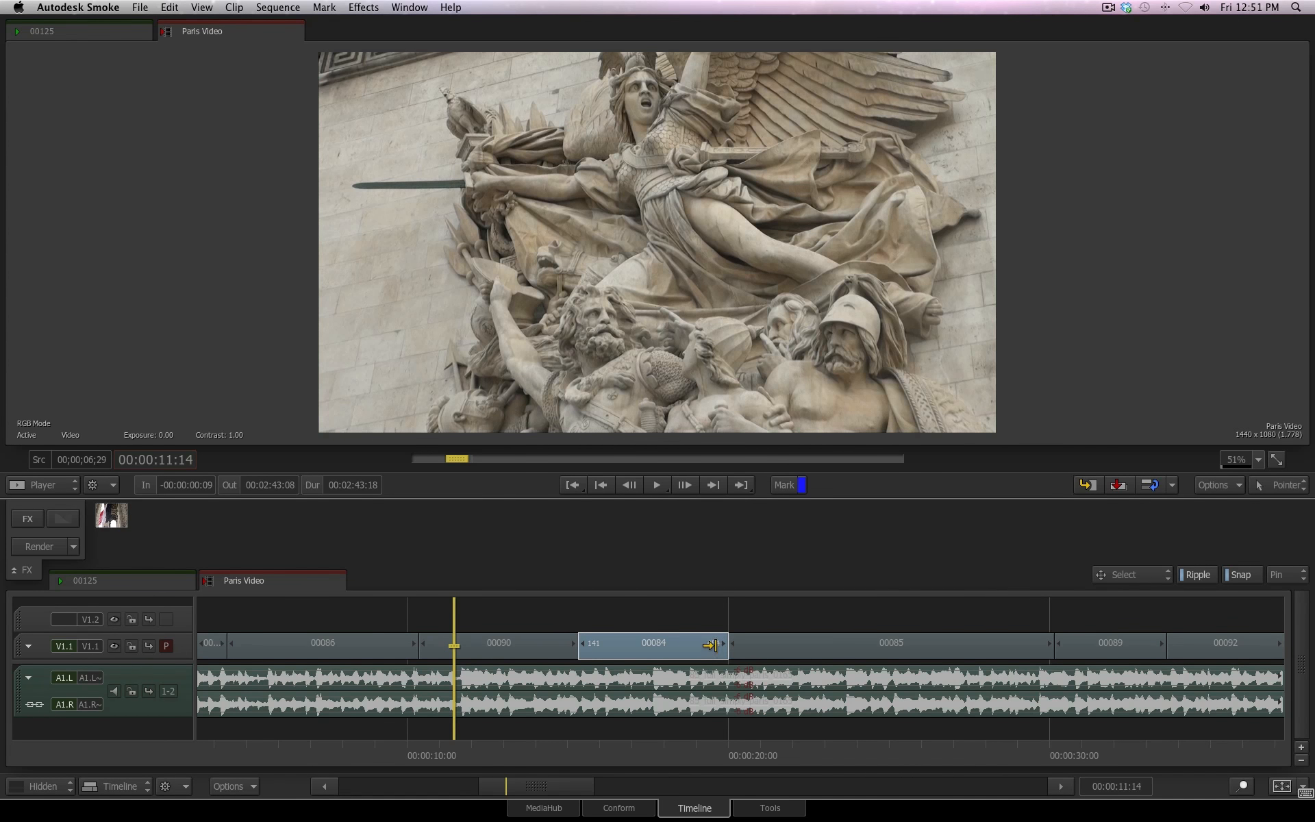
- Extend the tail of clip 00084 by an offset of 28 frames
left_click_drag(711, 644, 749, 804)
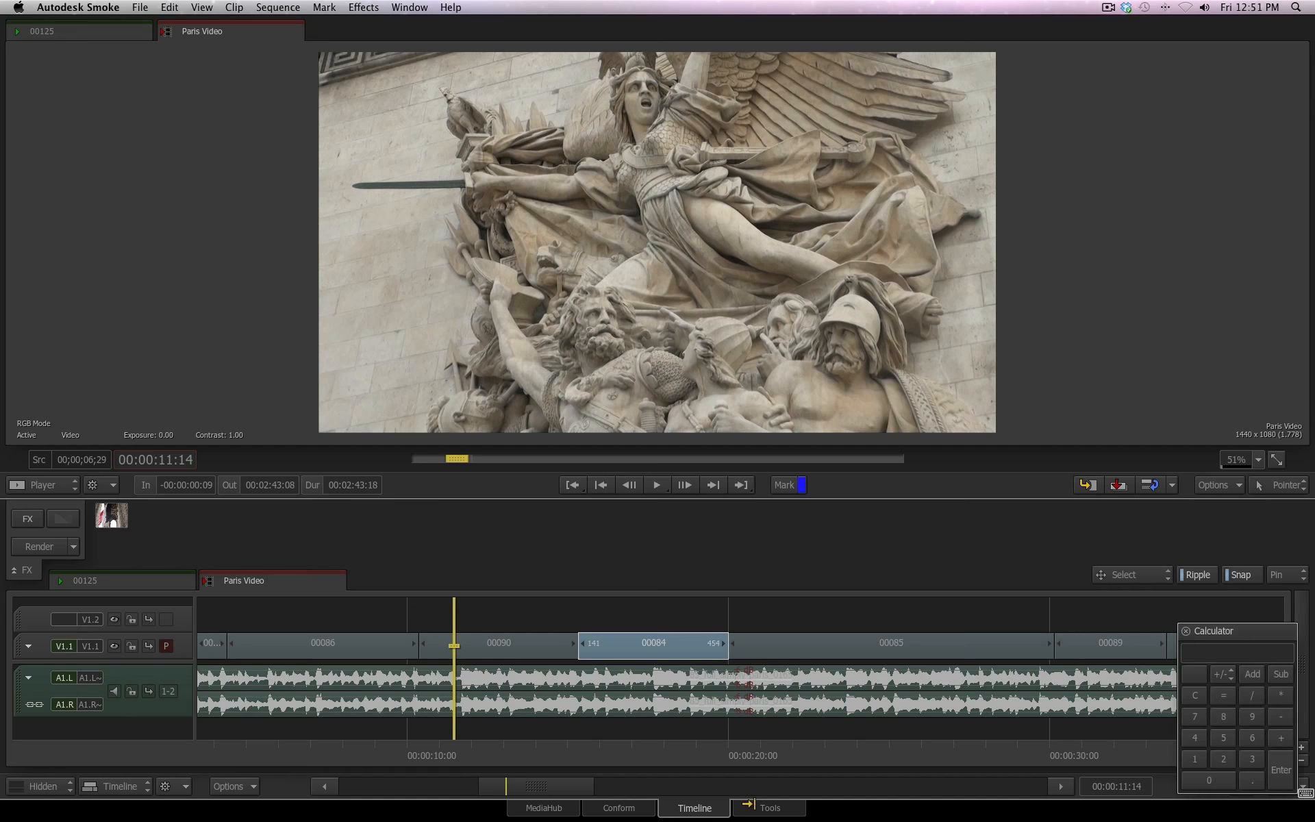
left_click(1225, 758)
left_click(1223, 716)
left_click(1280, 767)
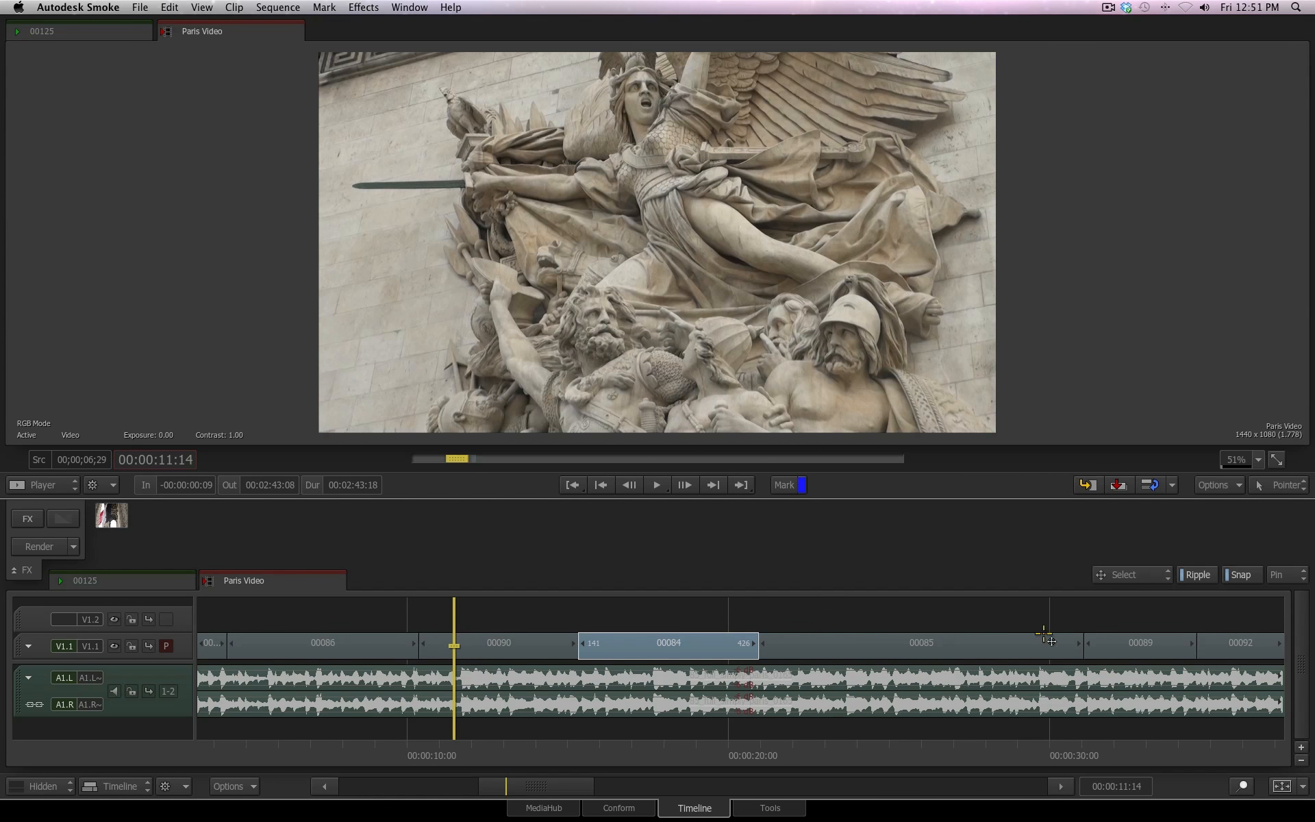
- Pull the cut between clips 00084 and 00085 back about 4 frames and move it forward by an offset of 15 frames
left_click(758, 648)
mouse_move(758, 649)
left_mouse_down()
mouse_move(725, 648)
mouse_move(799, 649)
mouse_move(734, 643)
mouse_move(765, 628)
mouse_move(753, 648)
left_mouse_up()
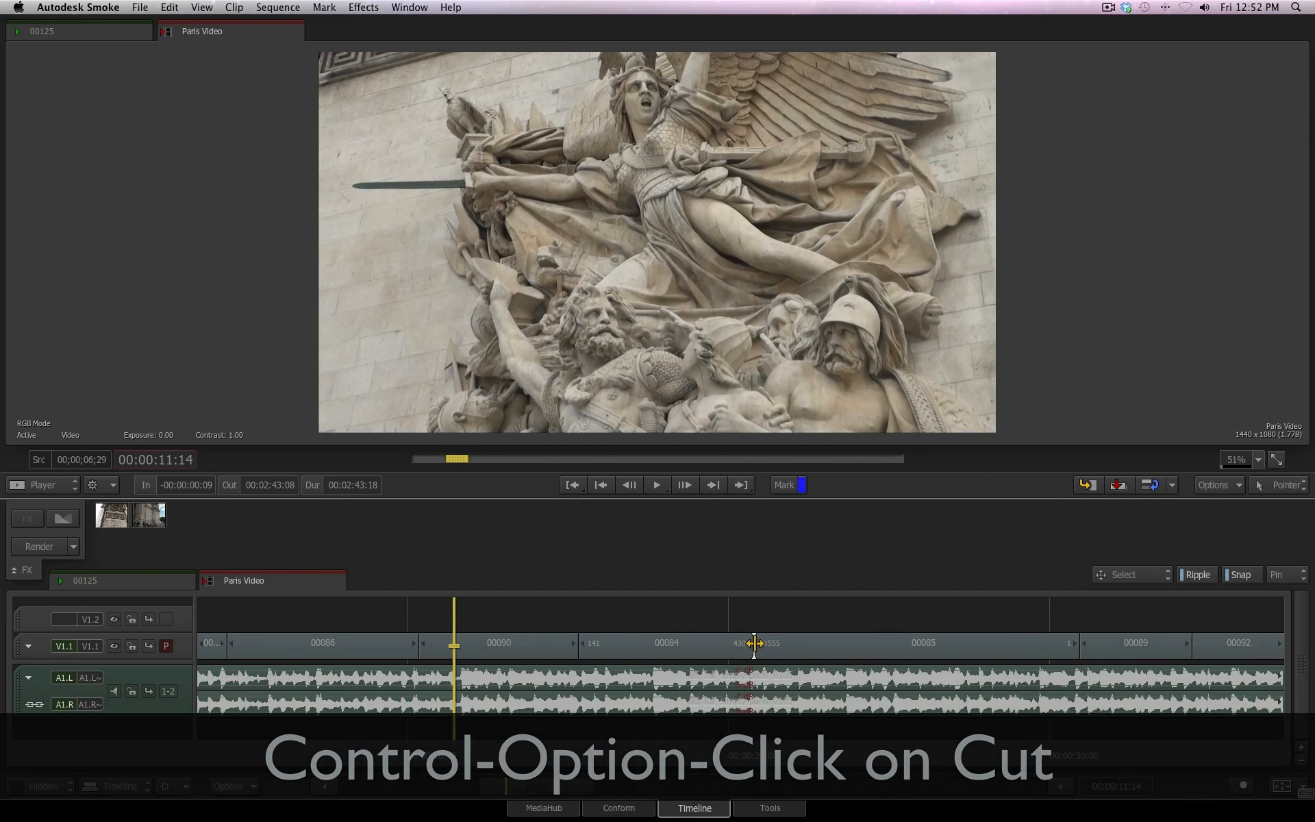
left_click(754, 642, "ctrl+alt")
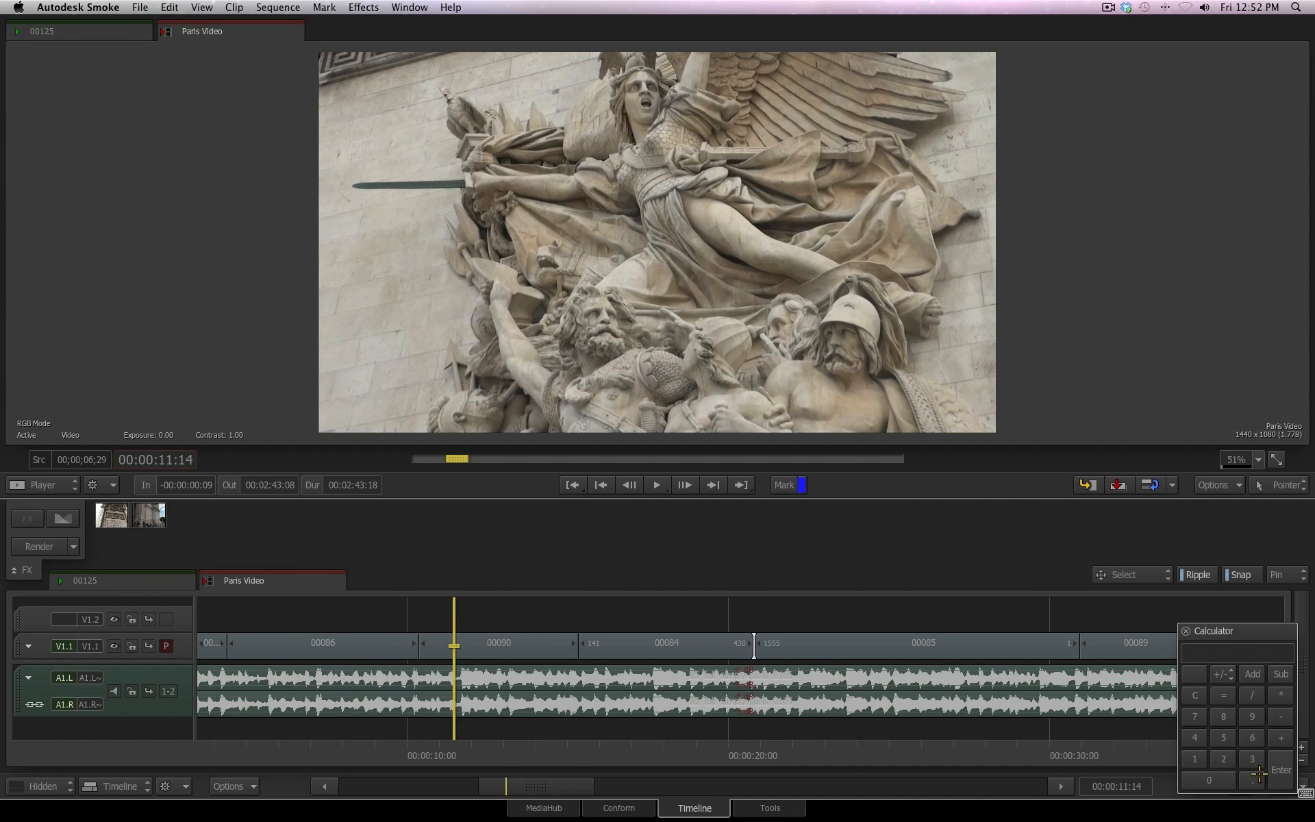
left_click(1194, 759)
left_click(1223, 737)
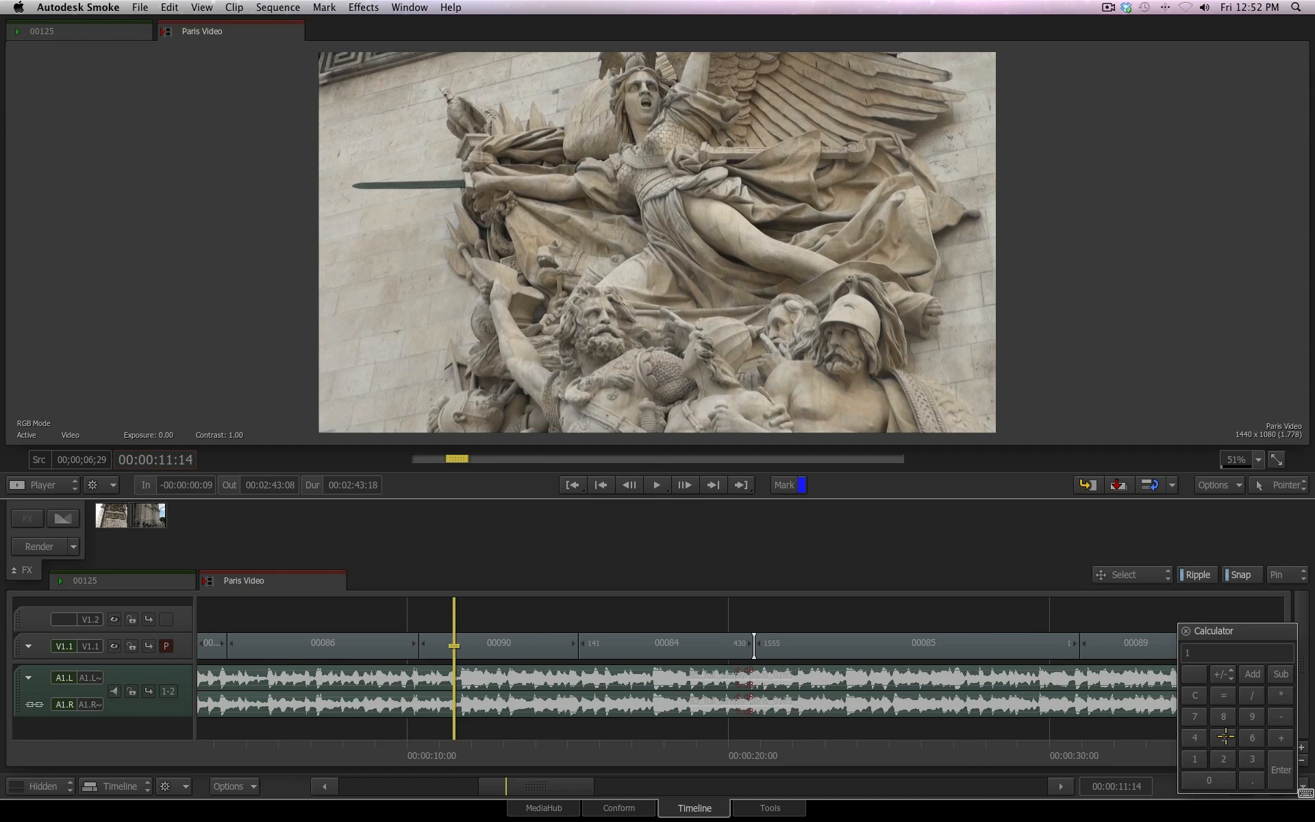
left_click(1280, 765)
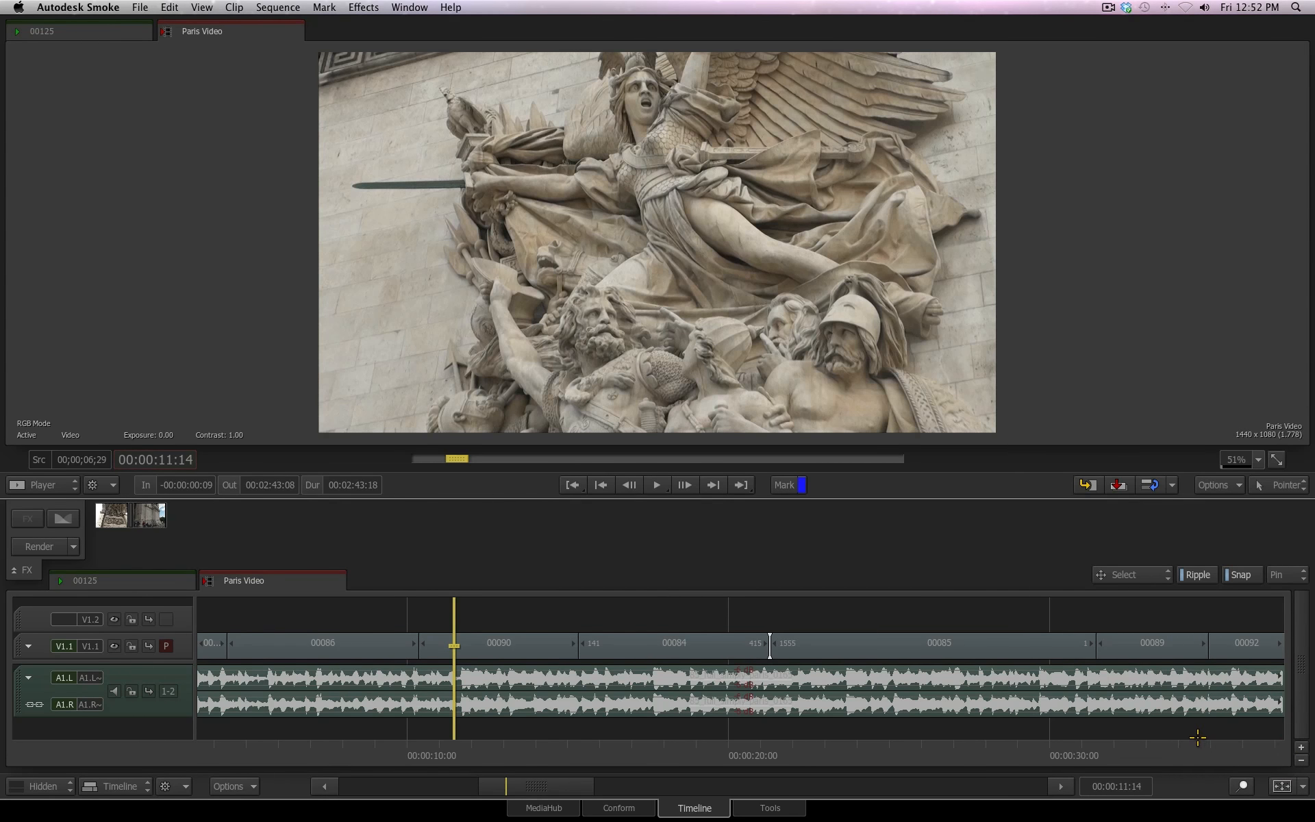
- Trim the tail of clip 00084 at its cut with clip 00085 by an offset of -15 frames, with Ripple
left_click(769, 645)
mouse_move(1306, 792)
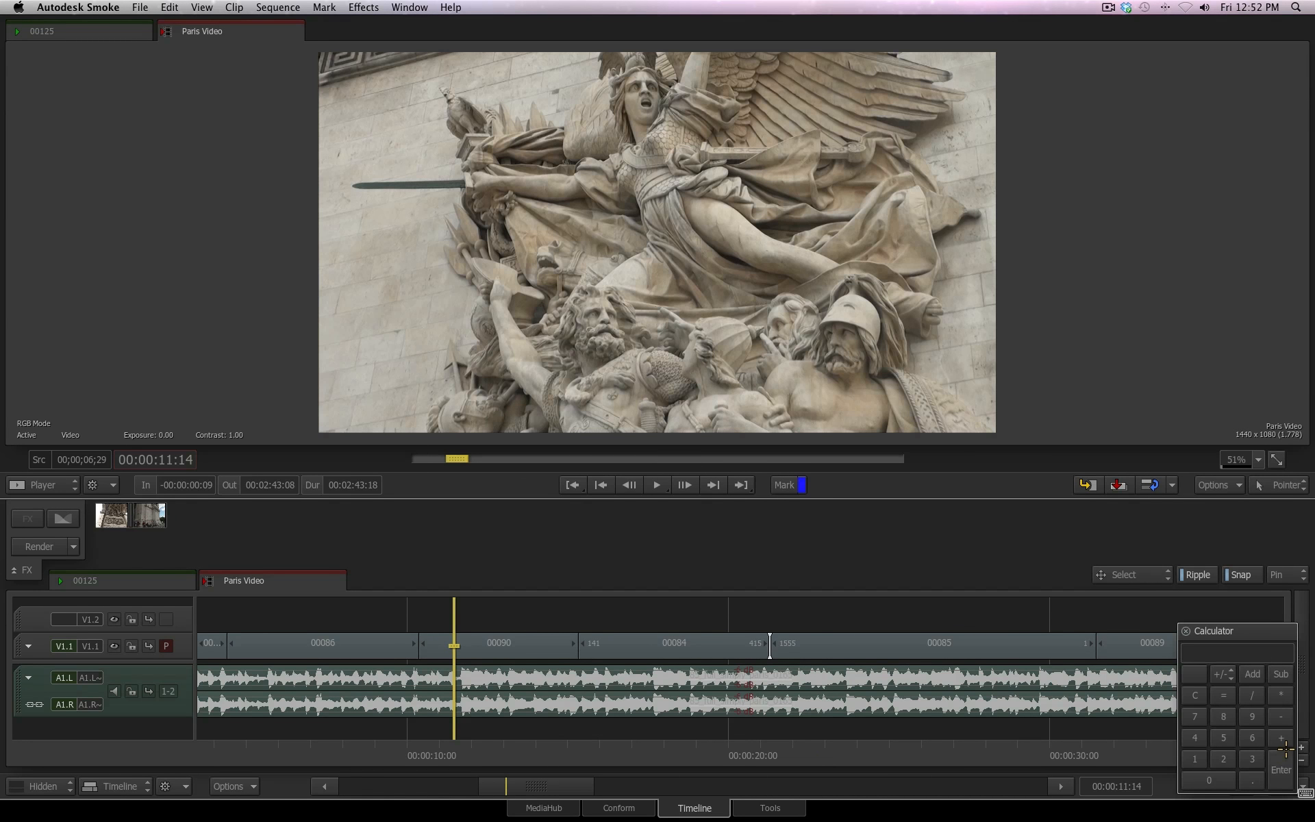
left_click(1199, 756)
left_click(1232, 739)
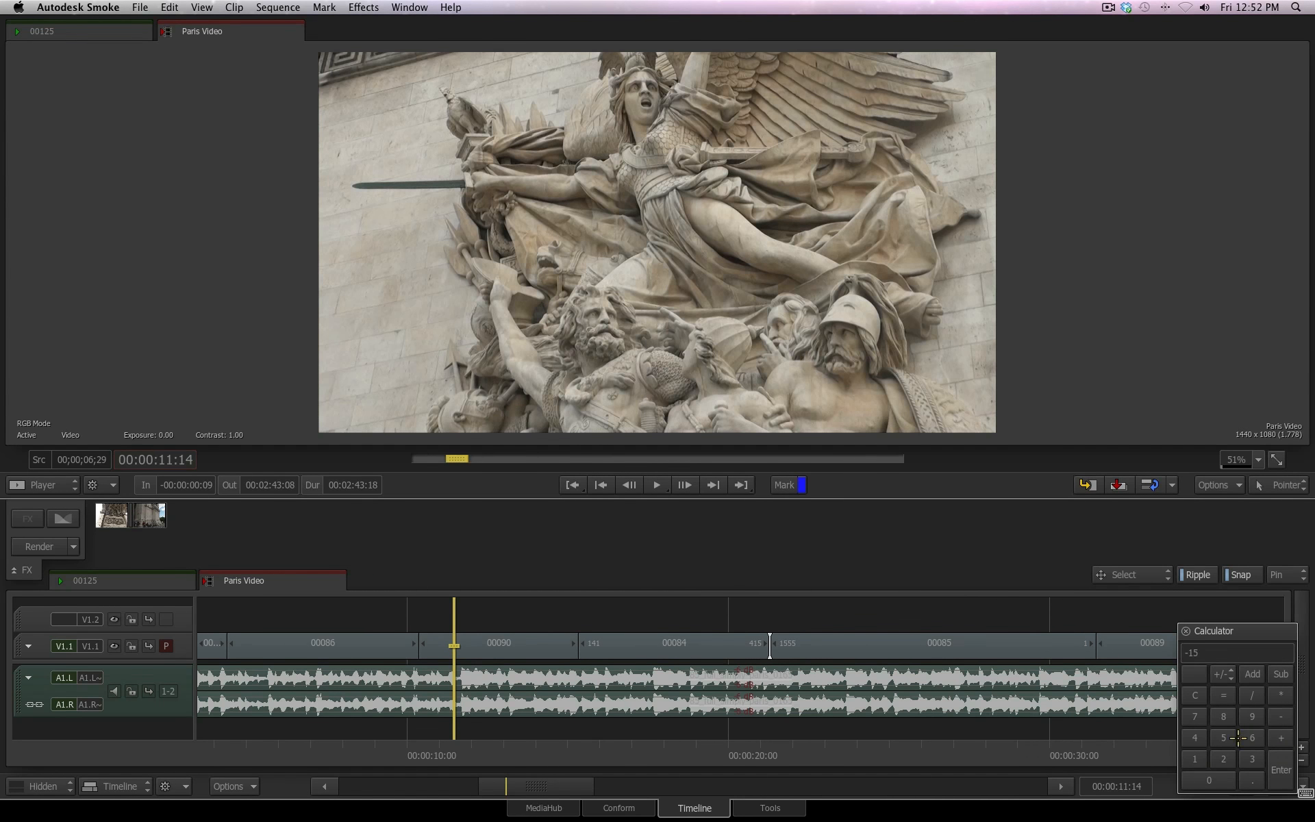
left_click(1283, 766)
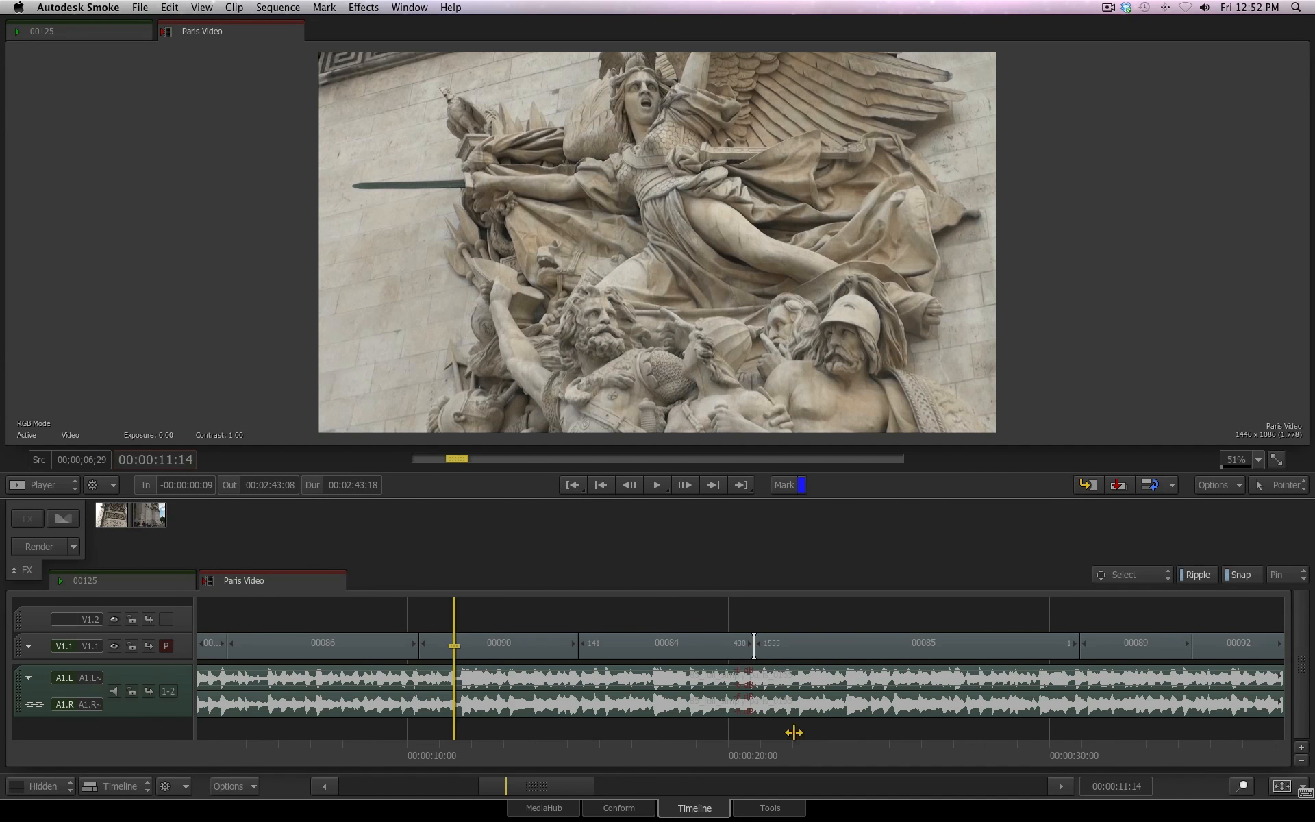
- Shorten the tail of clip 00084 in four successive 15-frame subtractions using the trim calculator
key("plus")
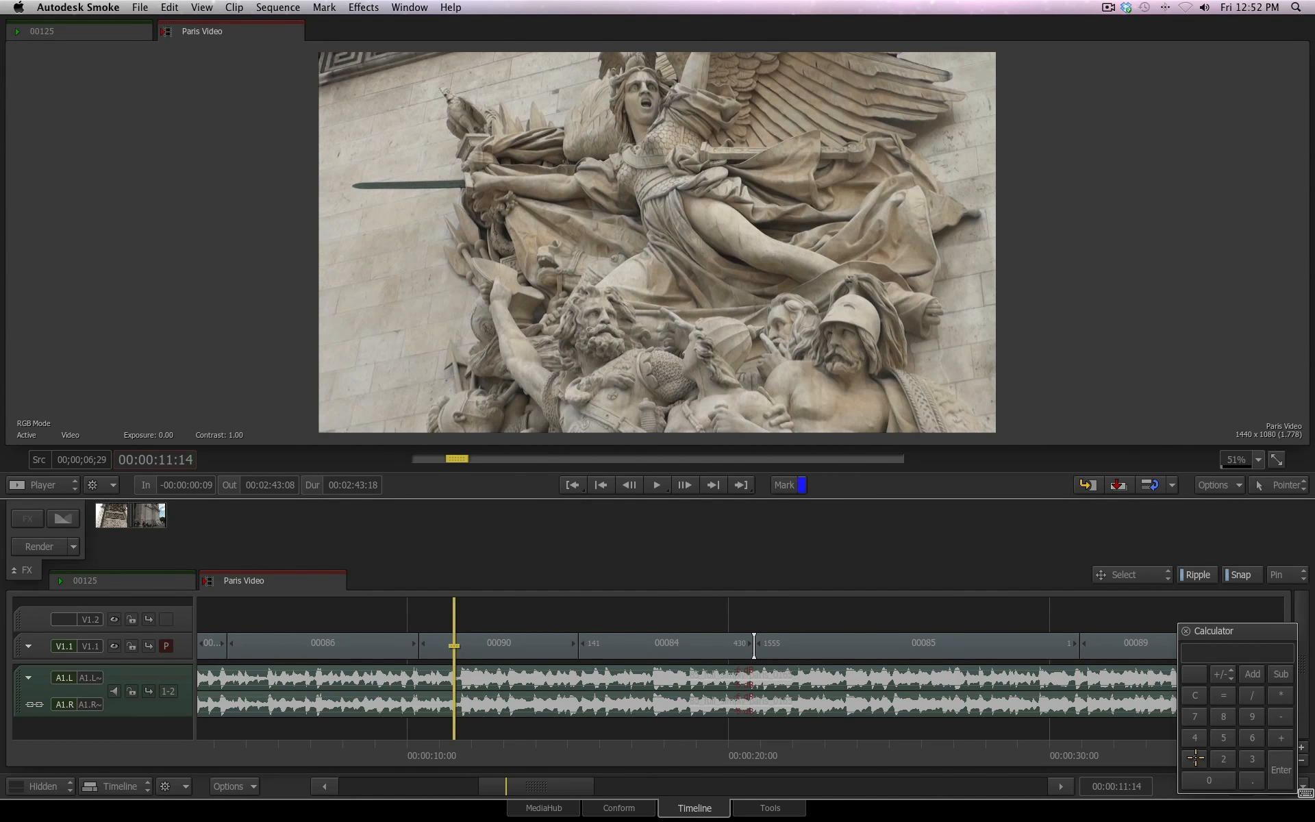
left_click(1222, 734)
left_click(1282, 674)
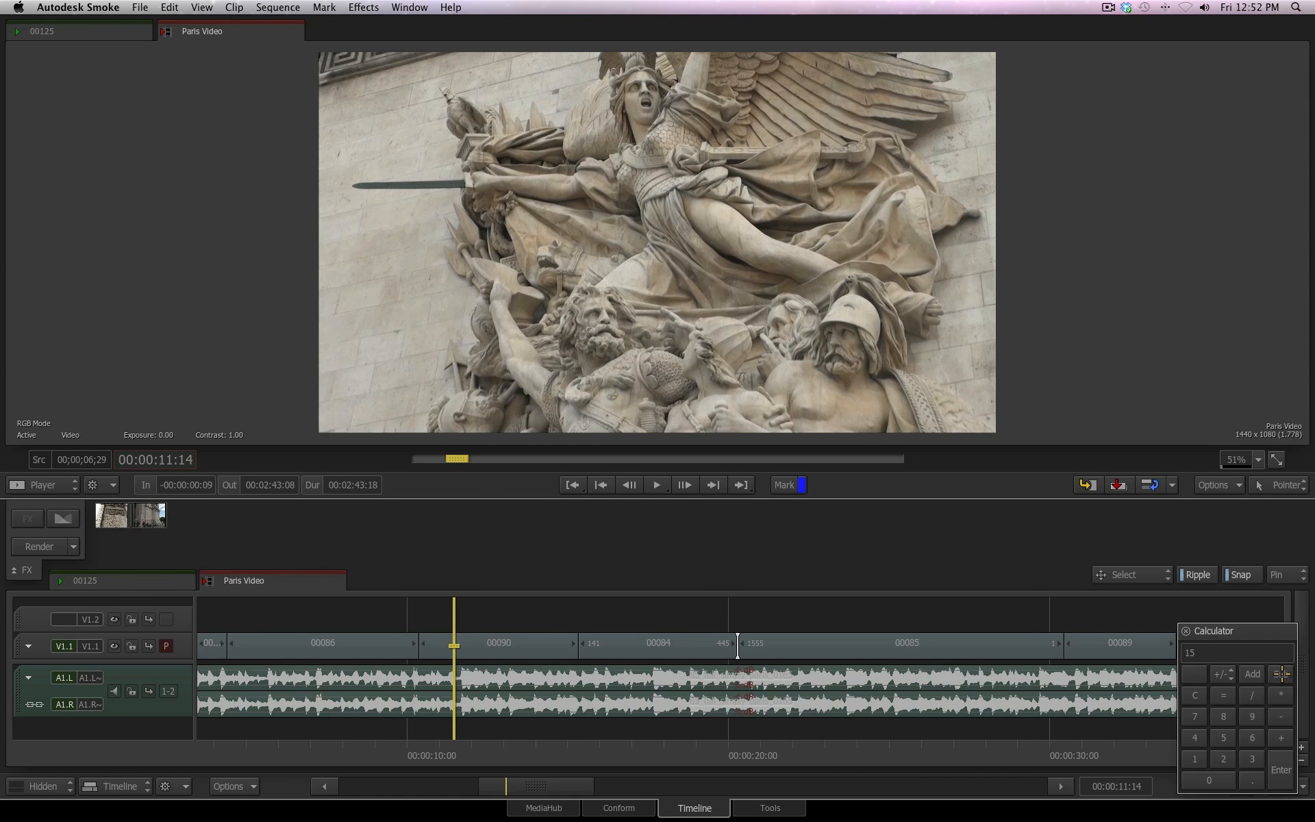
left_click(1281, 674)
left_click(1282, 675)
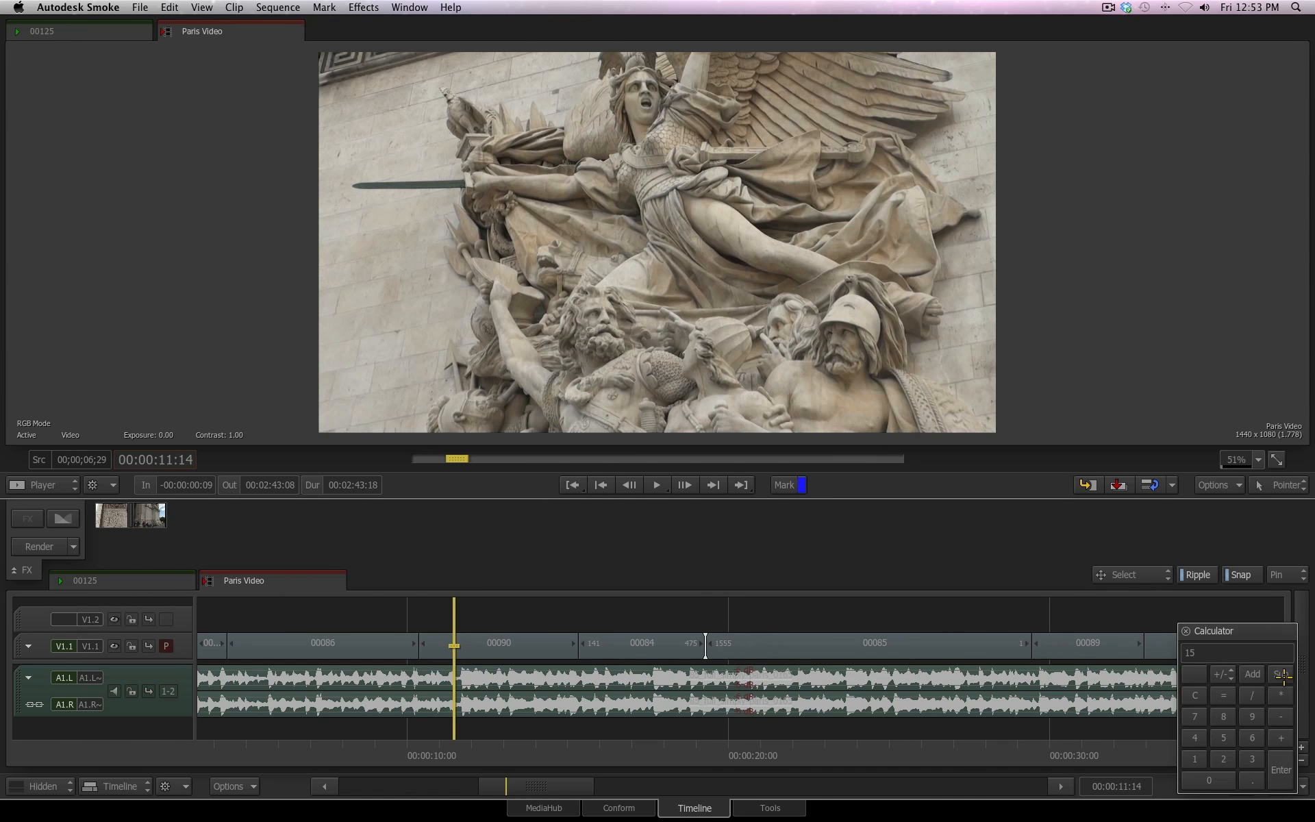
left_click(1284, 678)
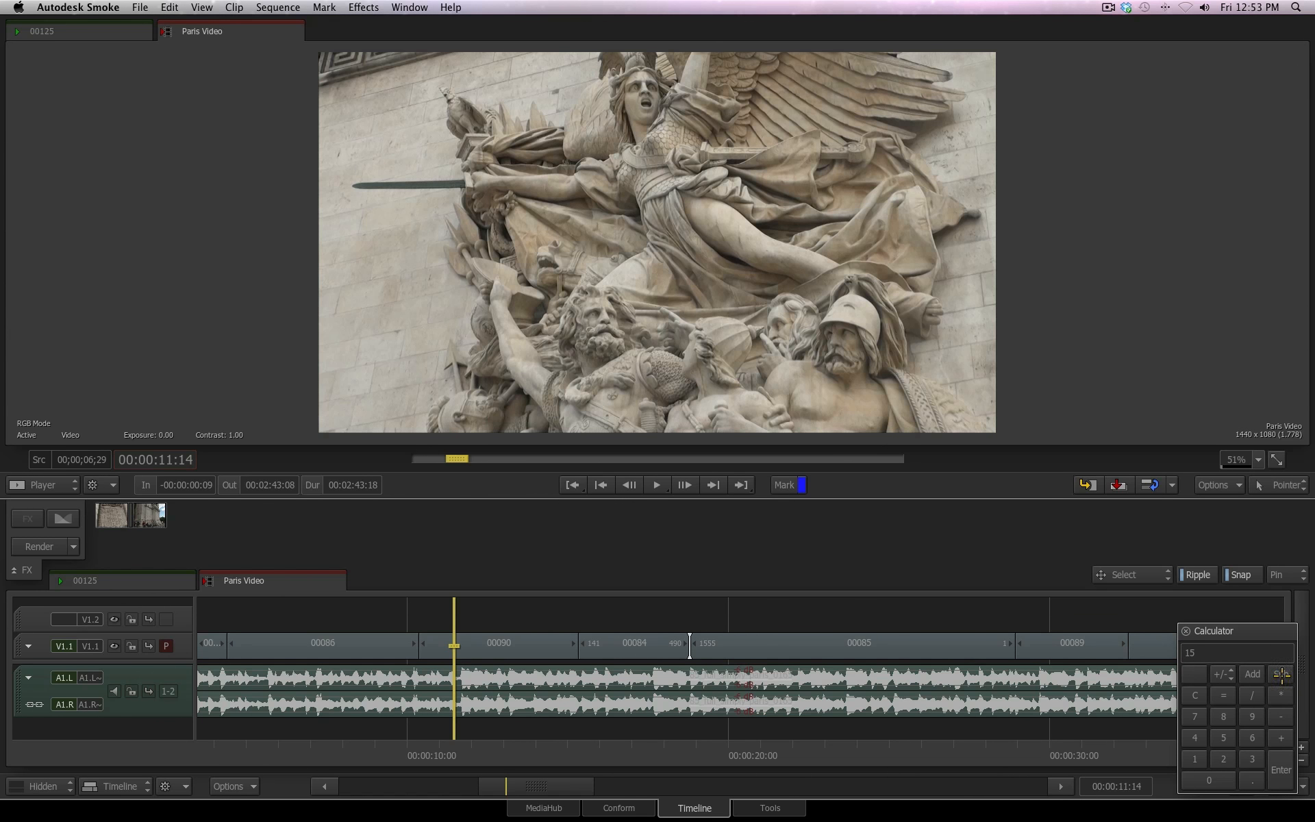
- Extend the tail of clip 00084 in five successive 15-frame additions and close the trim calculator
left_click(1254, 675)
left_click(1255, 677)
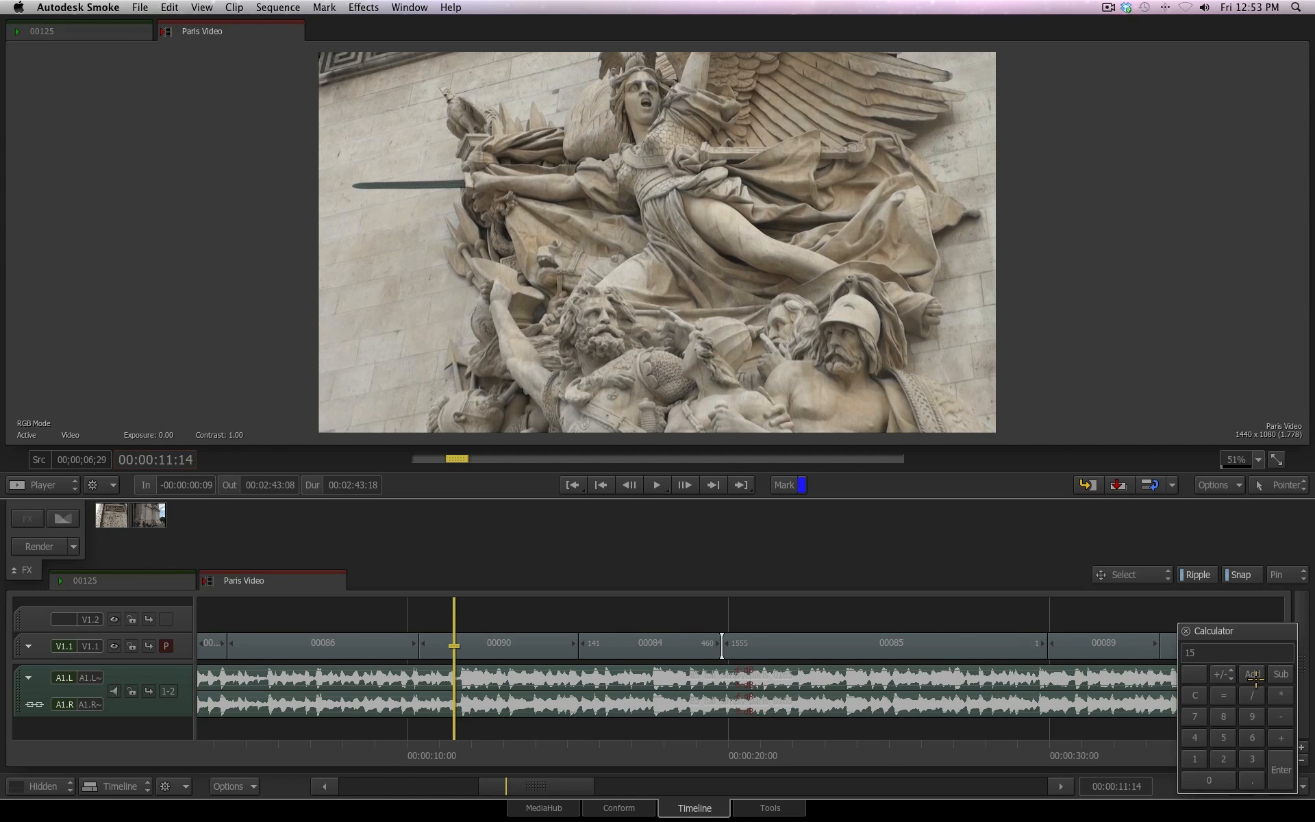
left_click(1252, 676)
left_click(1249, 673)
left_click(1246, 671)
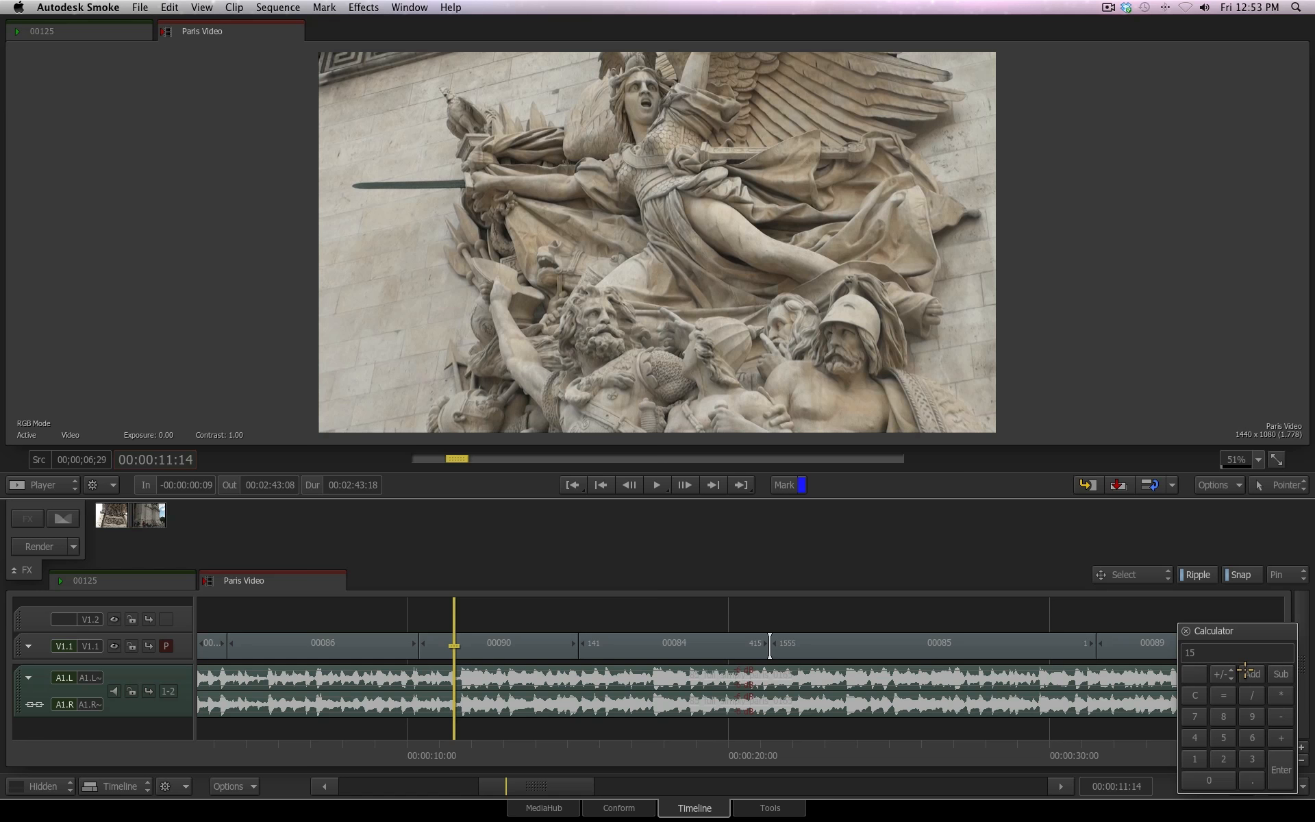
left_click(1286, 772)
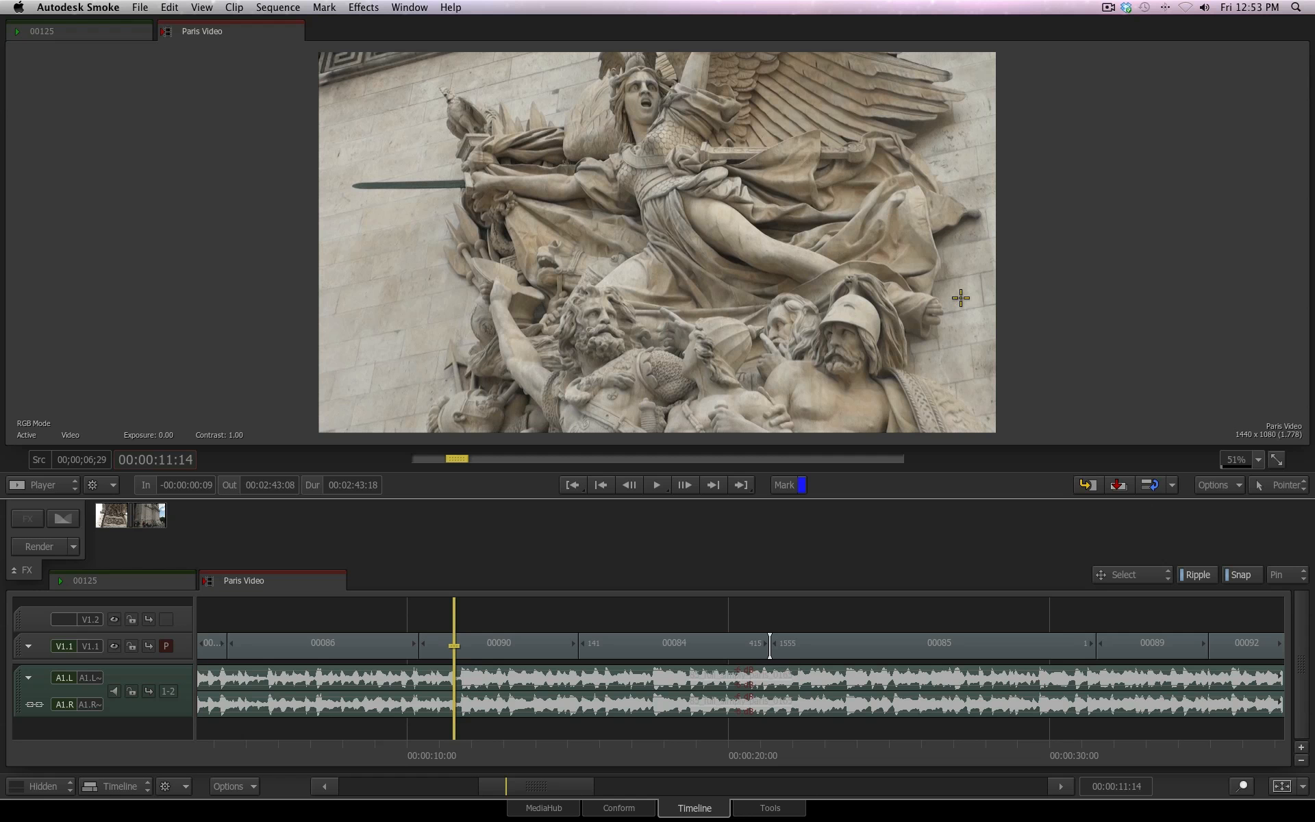
- Turn on Focus On Trim and shorten the tail of clip 00084 by about 29 frames and the head of clip 00085 by about 40
left_click(241, 793)
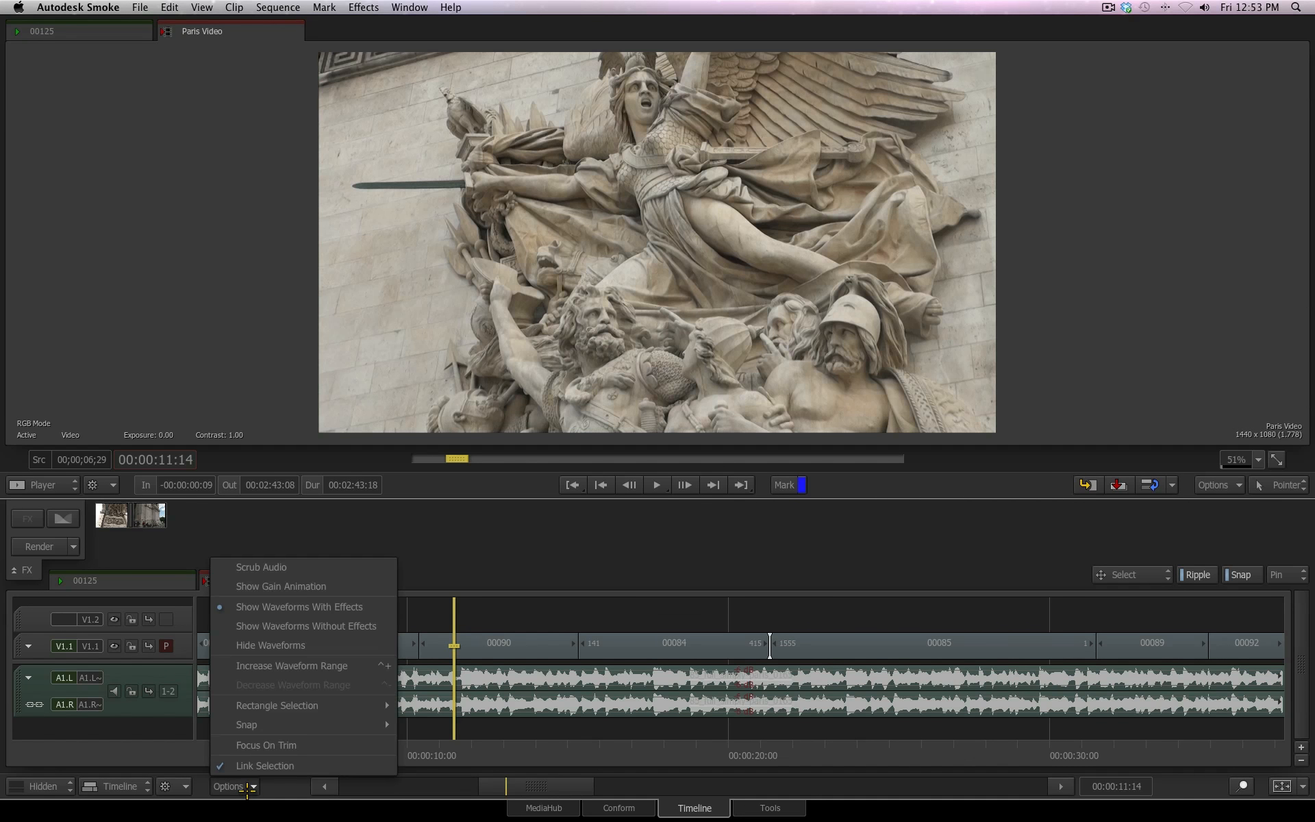
left_click(276, 745)
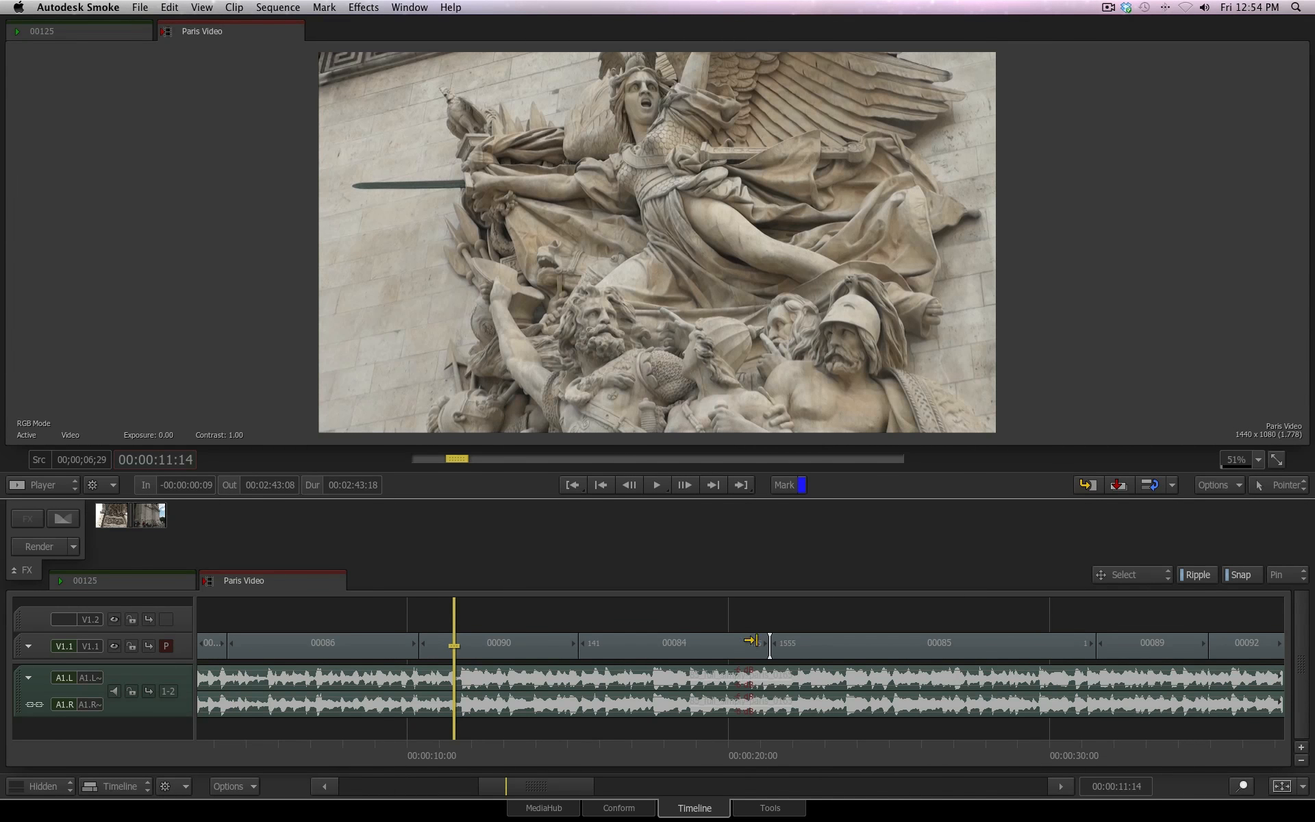
mouse_move(745, 644)
left_mouse_down()
mouse_move(666, 645)
mouse_move(751, 648)
left_mouse_up()
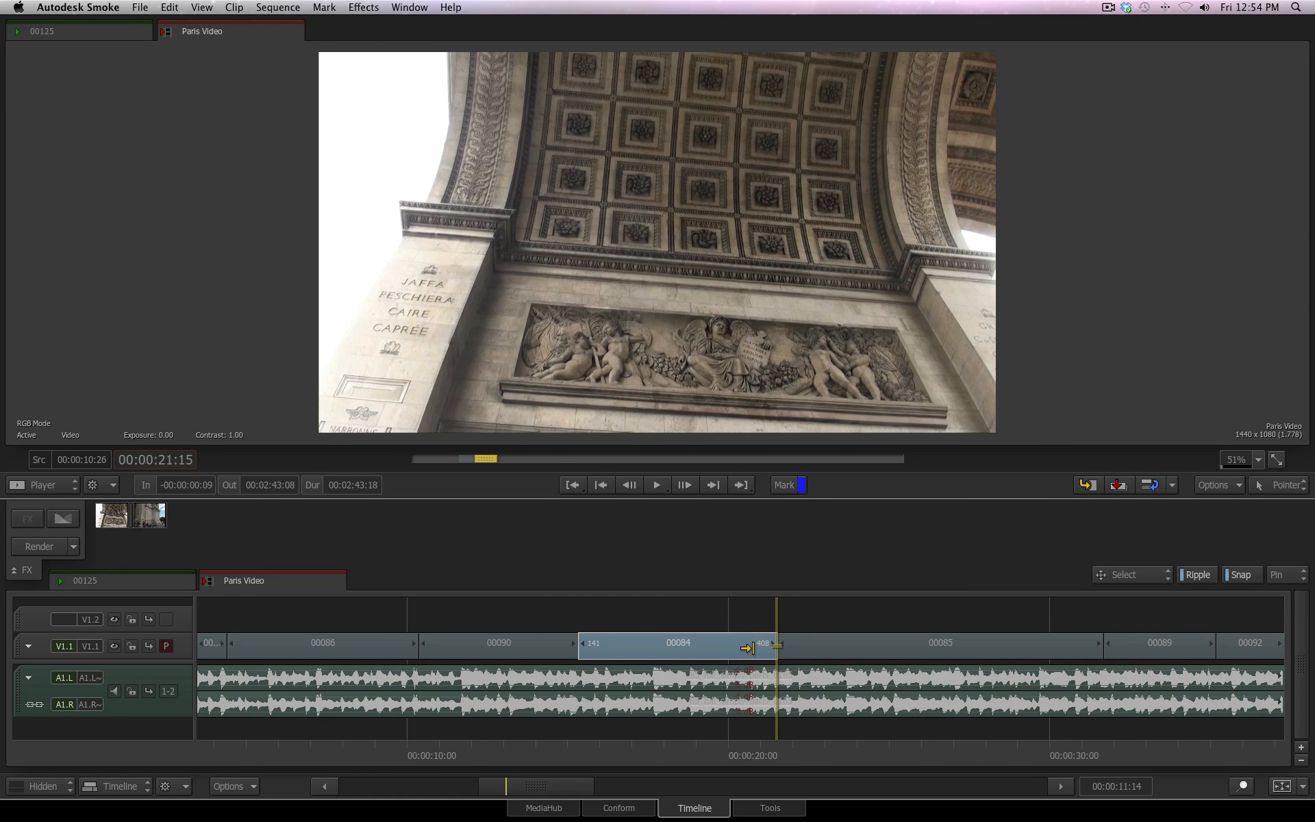
left_click_drag(747, 648, 821, 645)
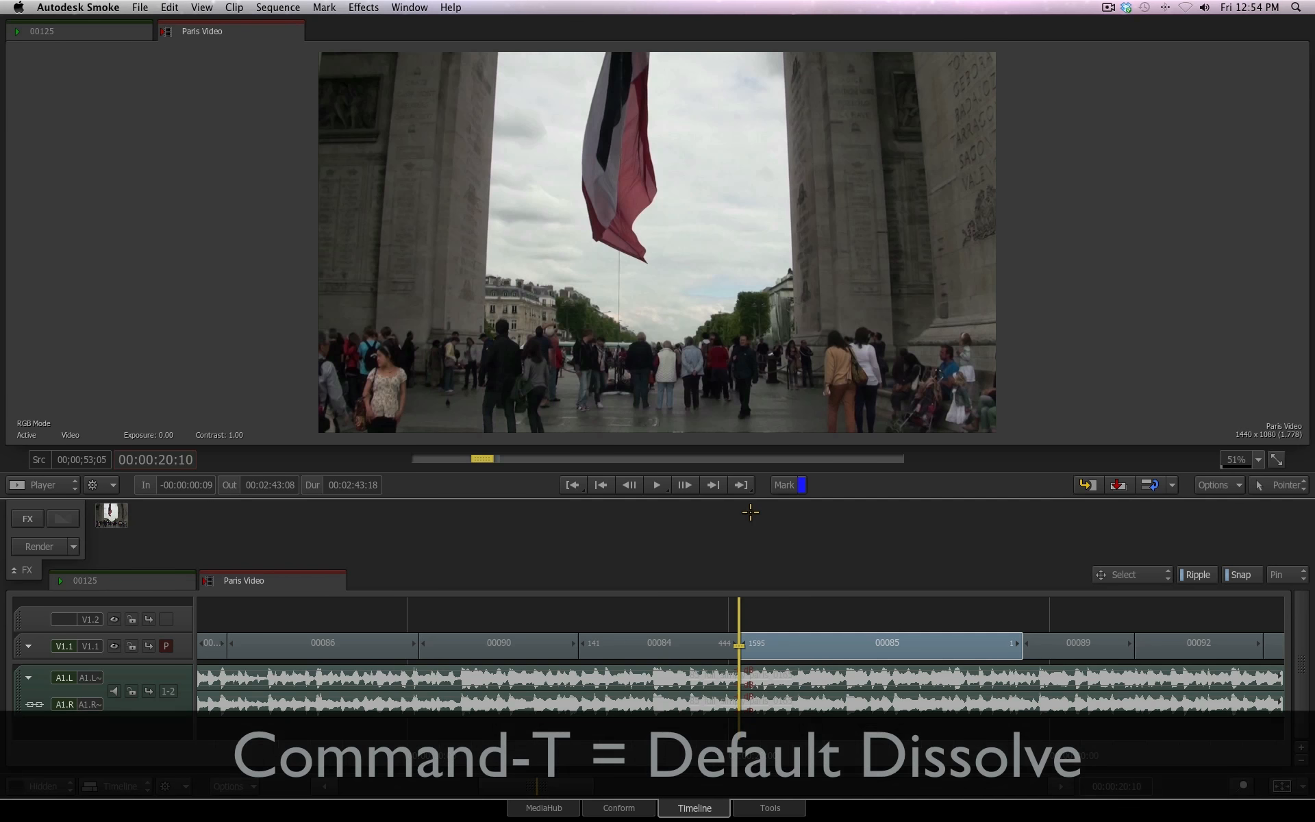
- Add the default dissolve at the cut between clips 00084 and 00085, and extend the tail of 00084 by about 18 frames
key("super+t")
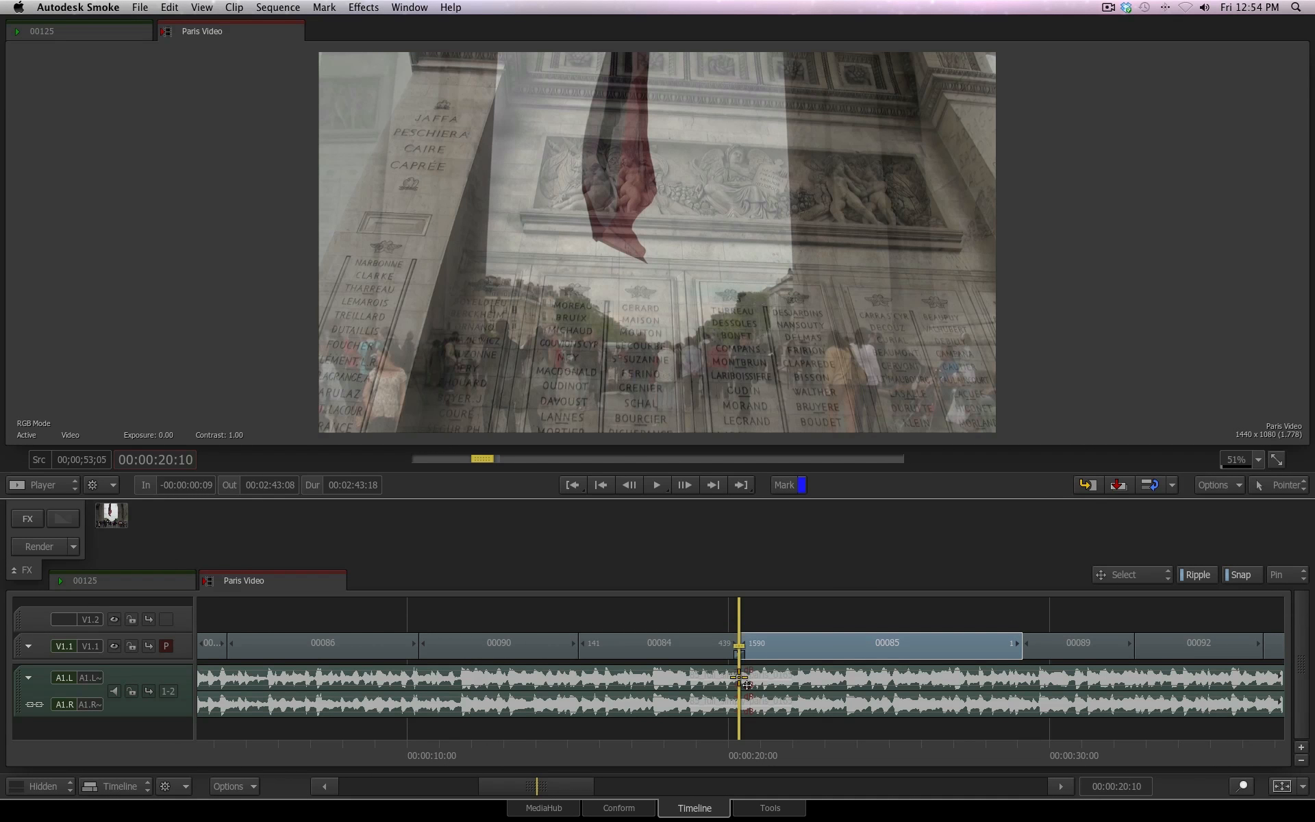
left_click(707, 746)
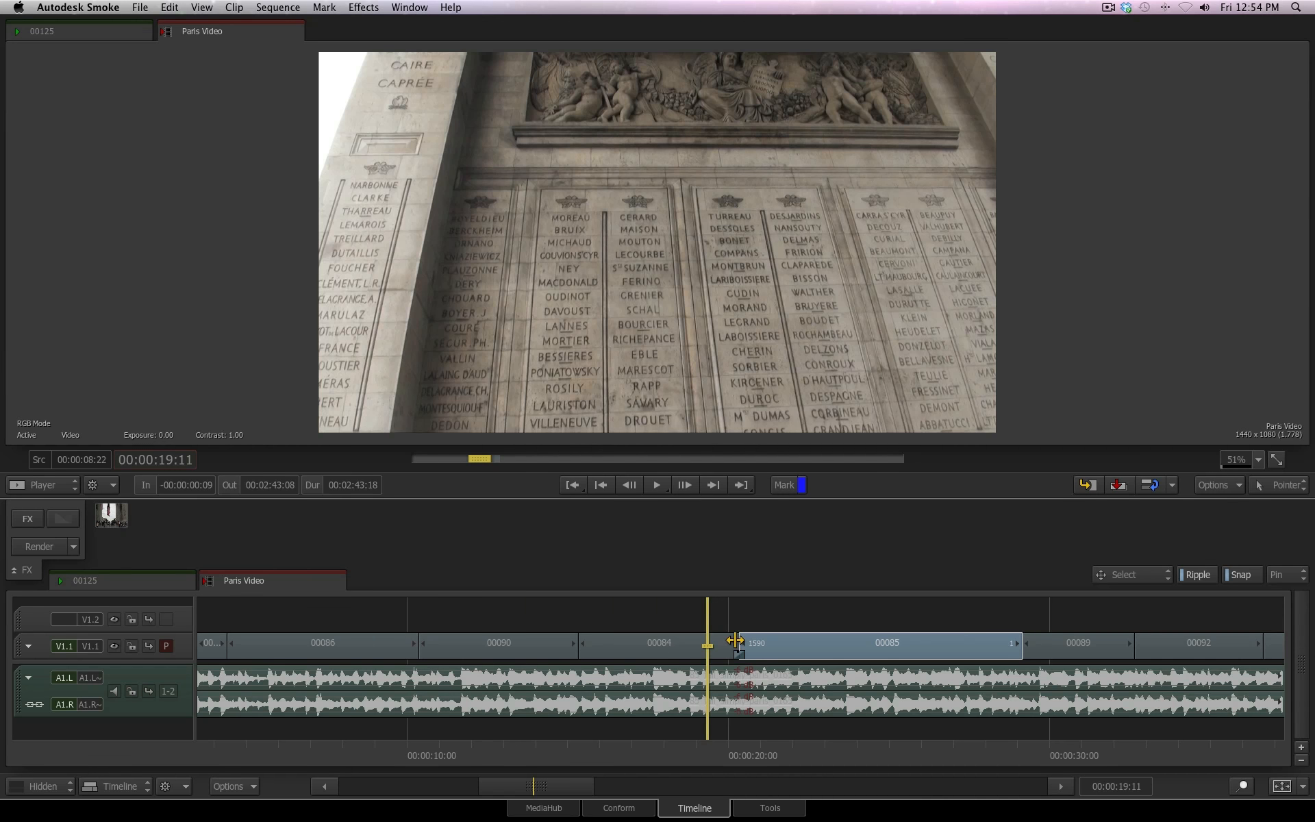
mouse_move(738, 642)
left_mouse_down()
mouse_move(809, 637)
mouse_move(699, 644)
mouse_move(789, 644)
mouse_move(749, 647)
left_mouse_up()
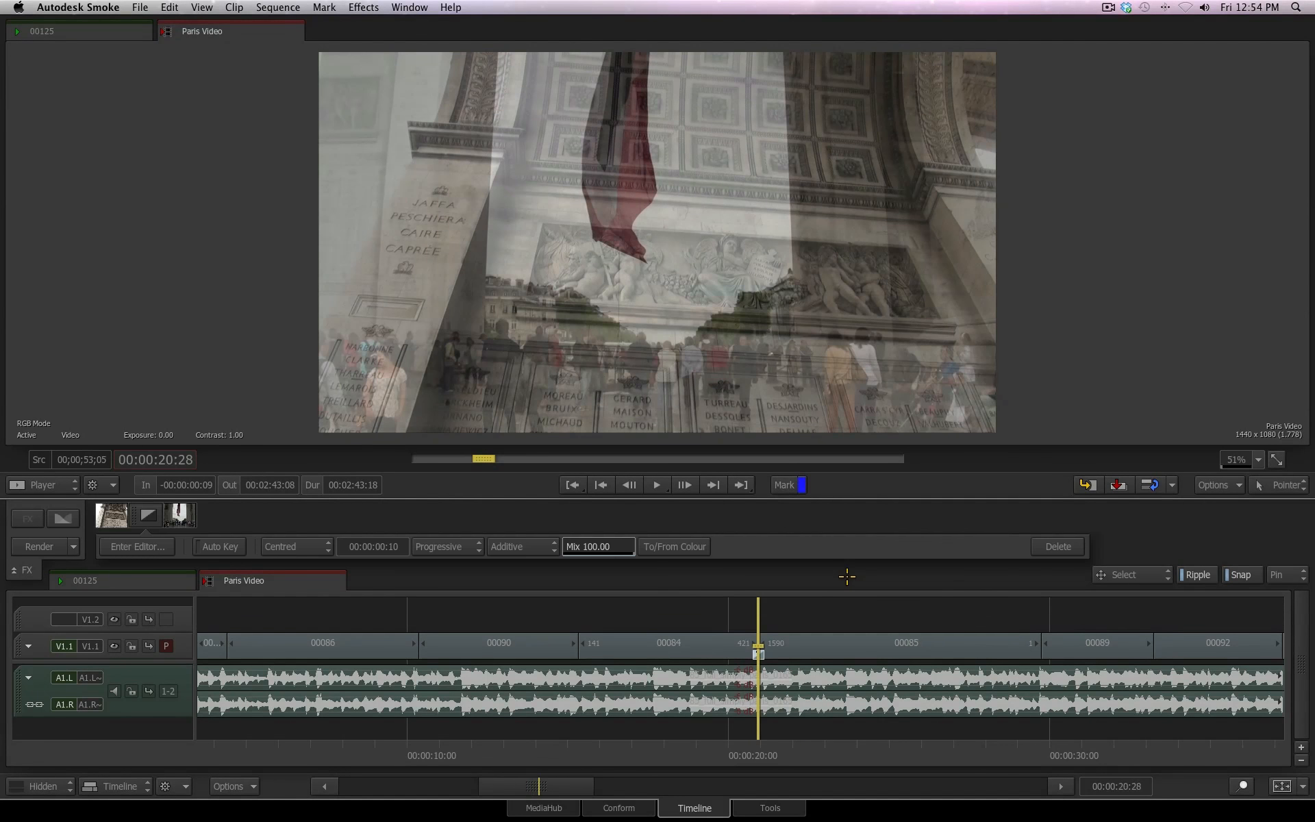
left_click(240, 789)
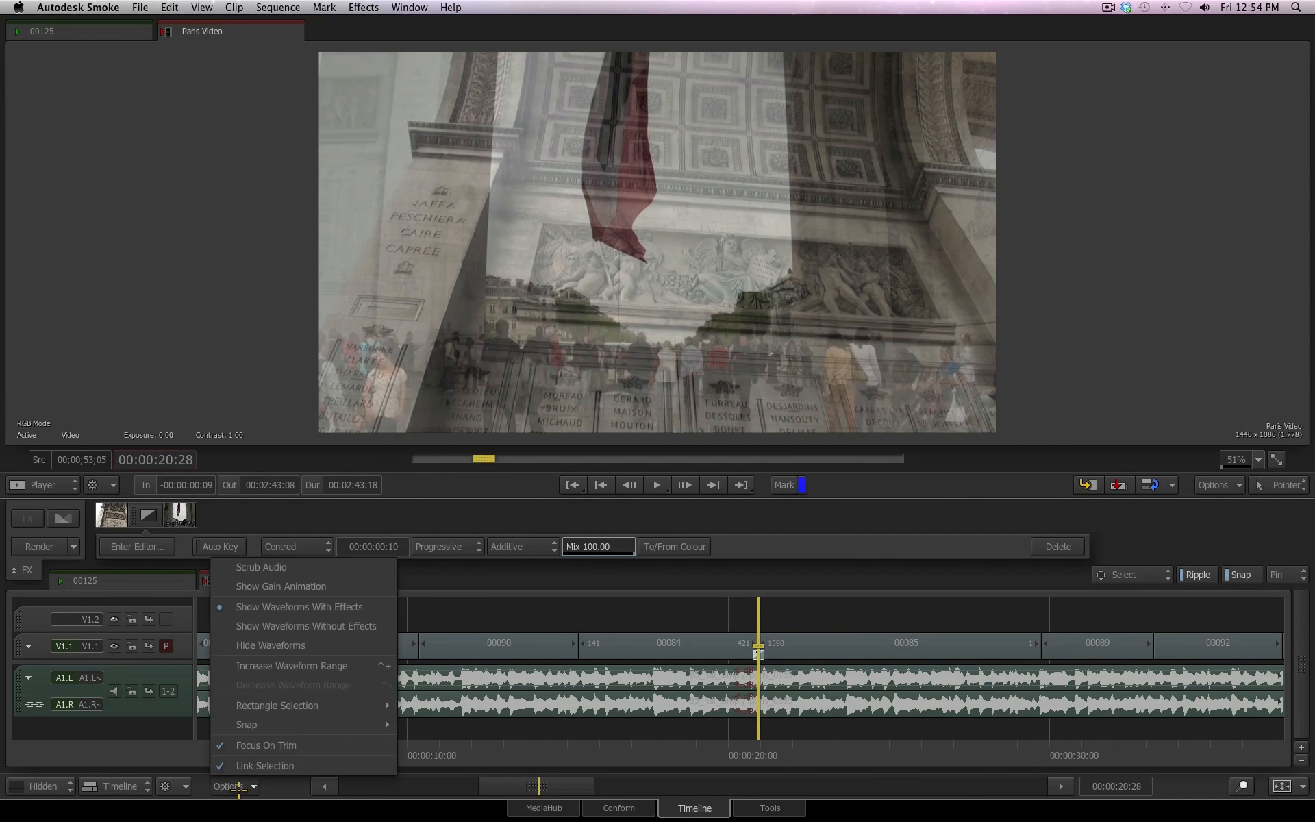
left_click(248, 814)
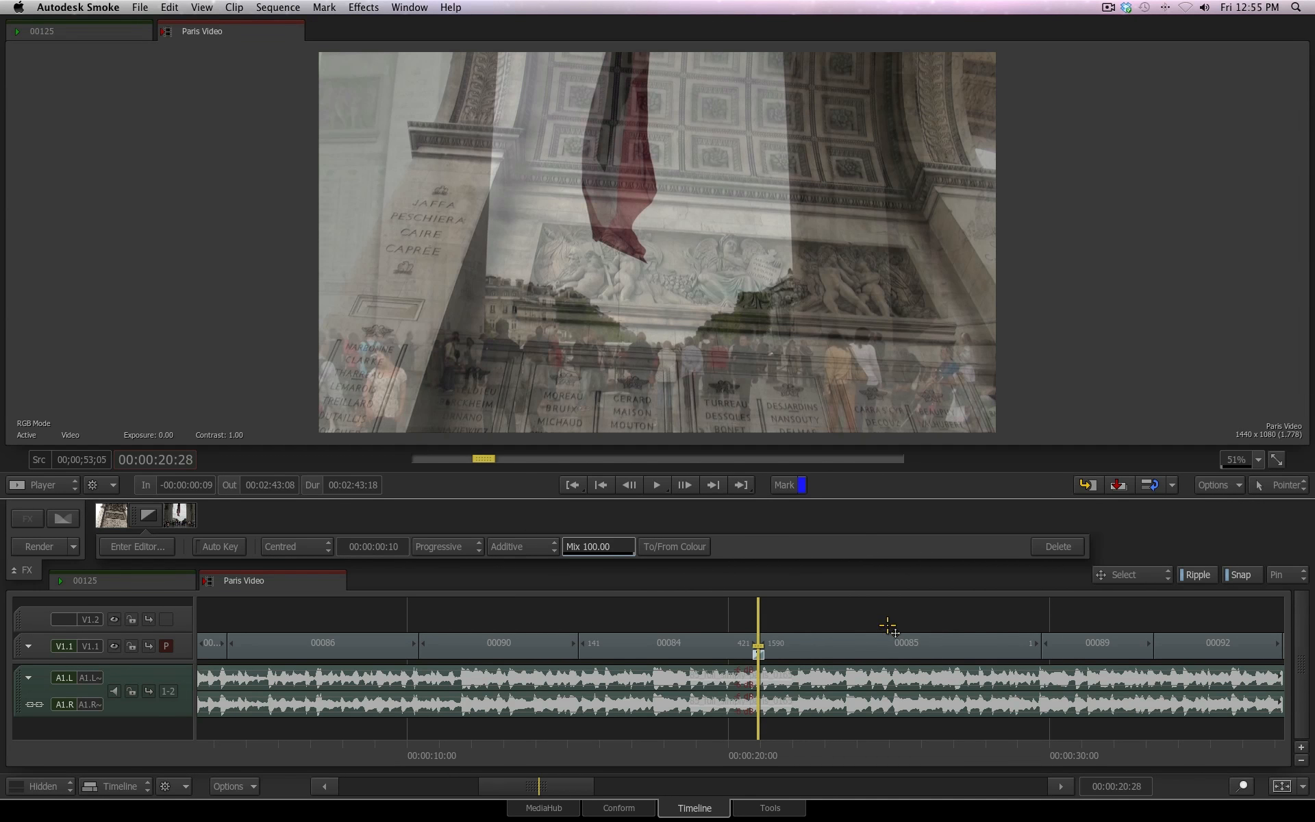
- Review the default transition alignment choices in the Timeline preferences and choose Centred
left_click(80, 8)
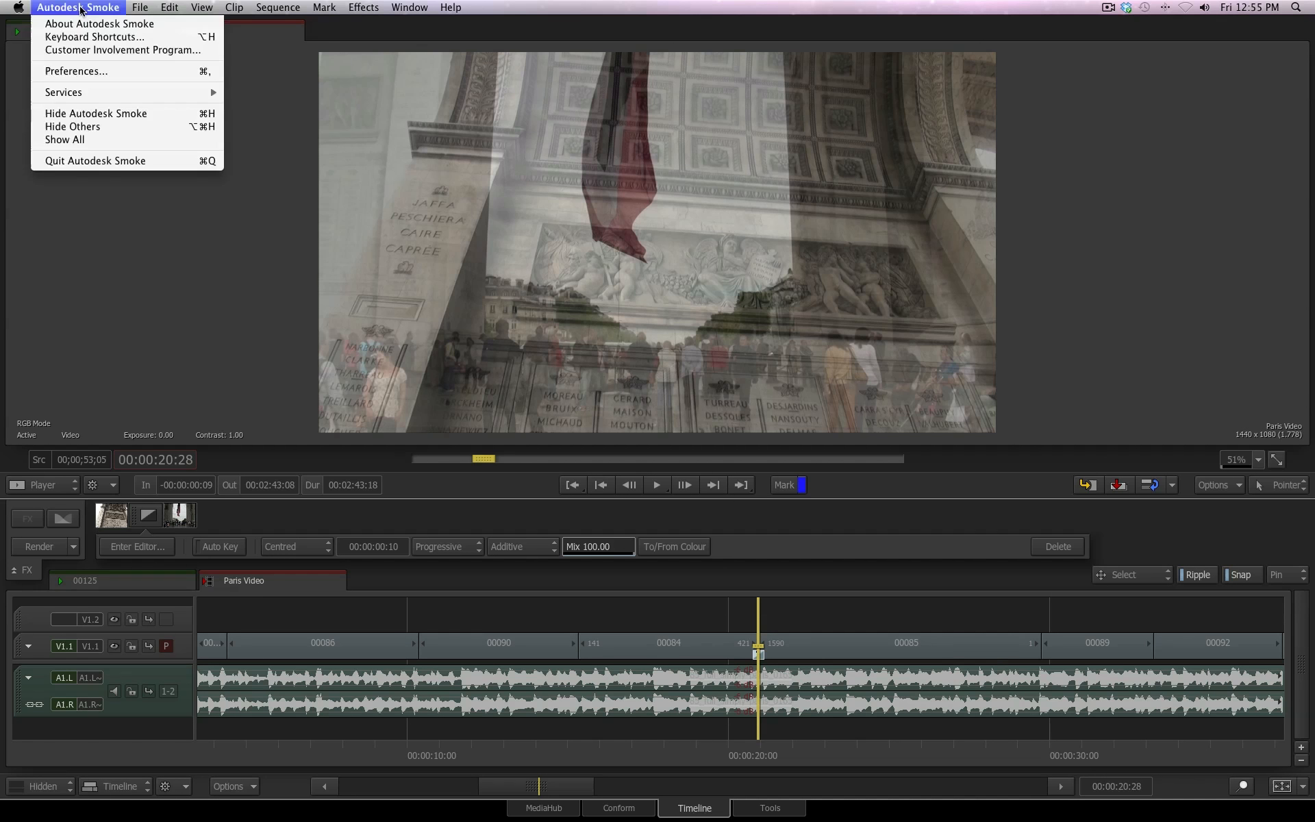
left_click(117, 73)
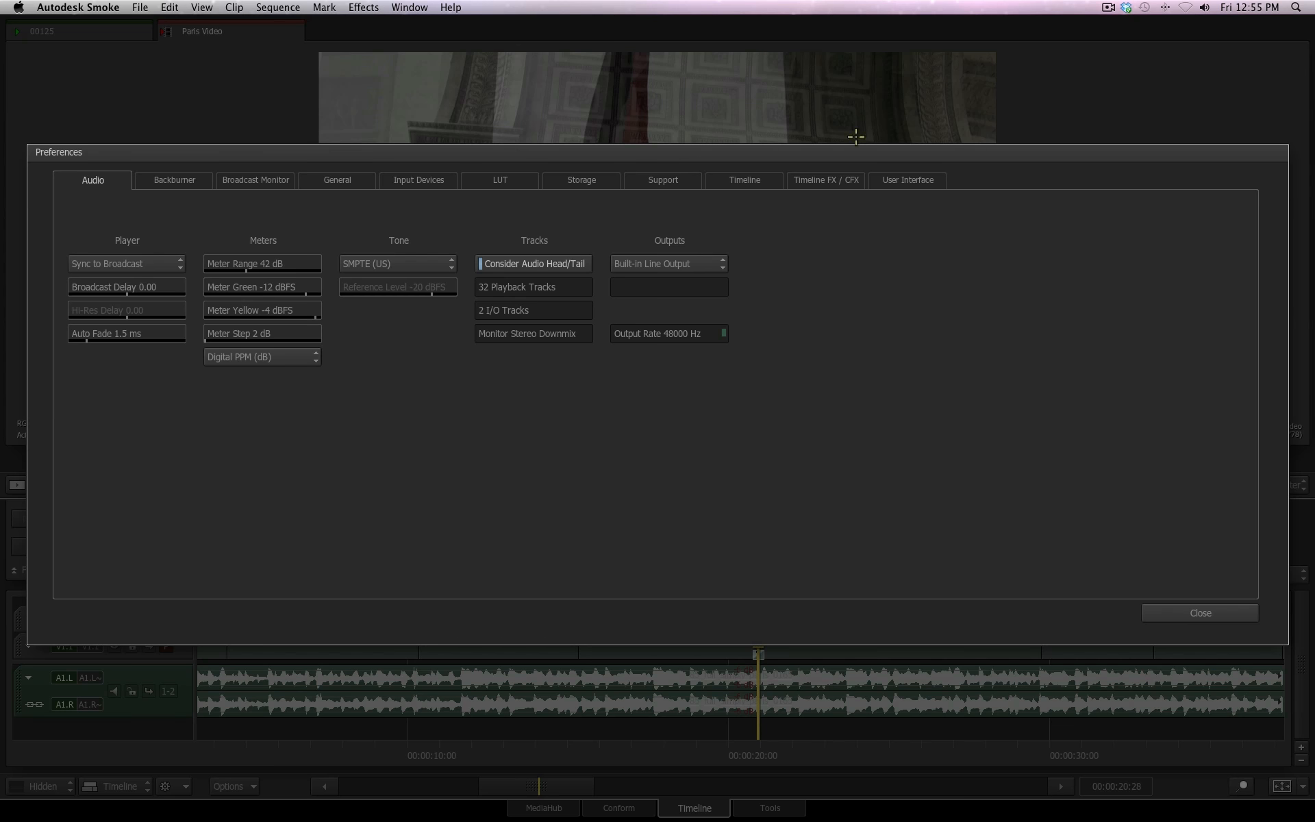
left_click(748, 183)
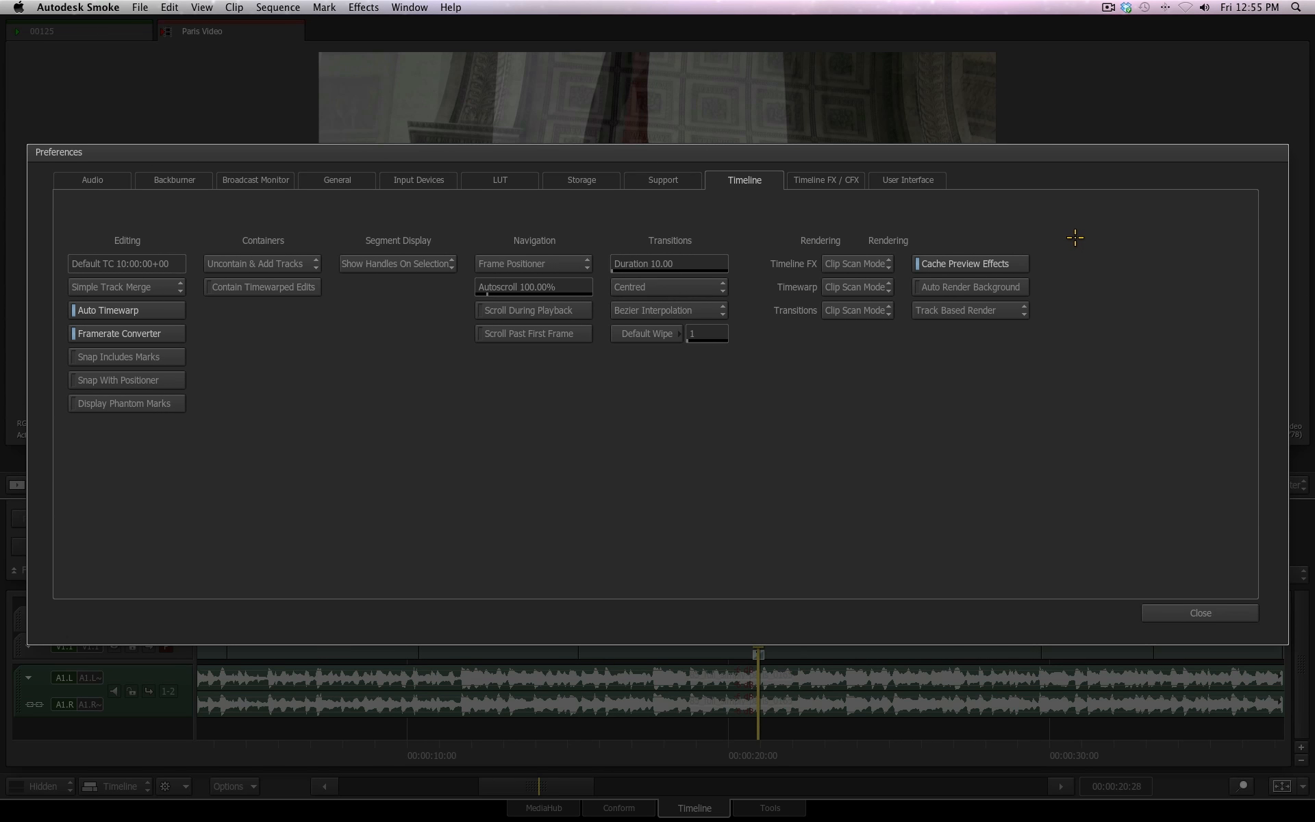
left_click(699, 287)
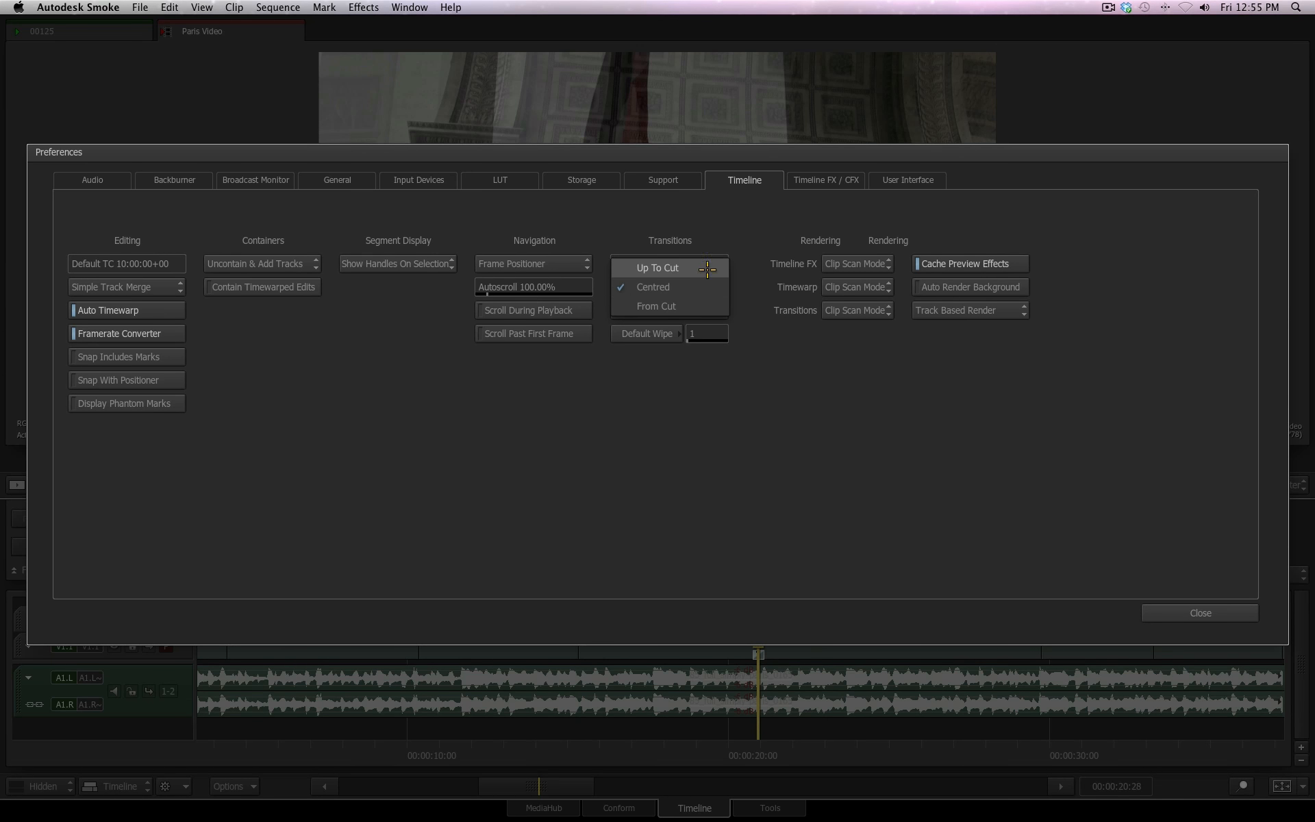
left_click(678, 288)
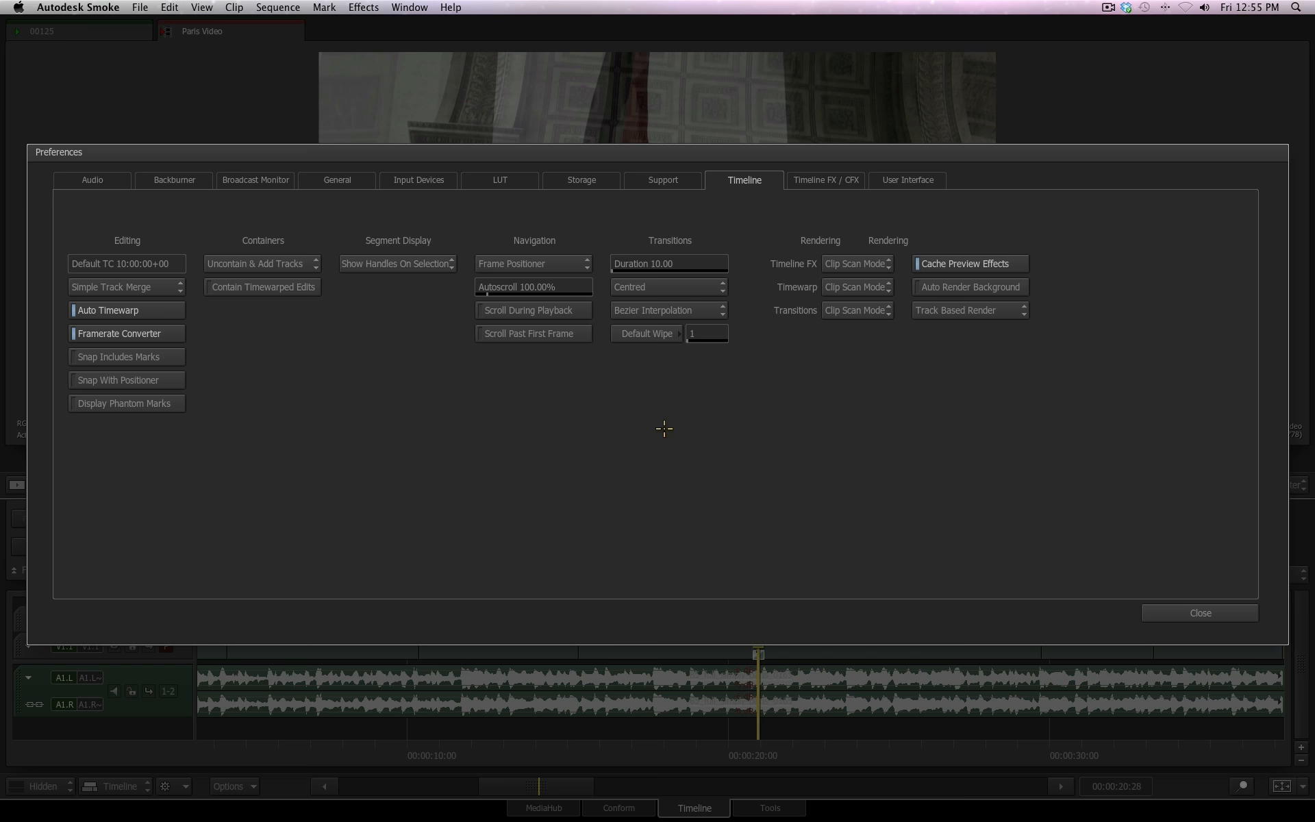
left_click(1175, 614)
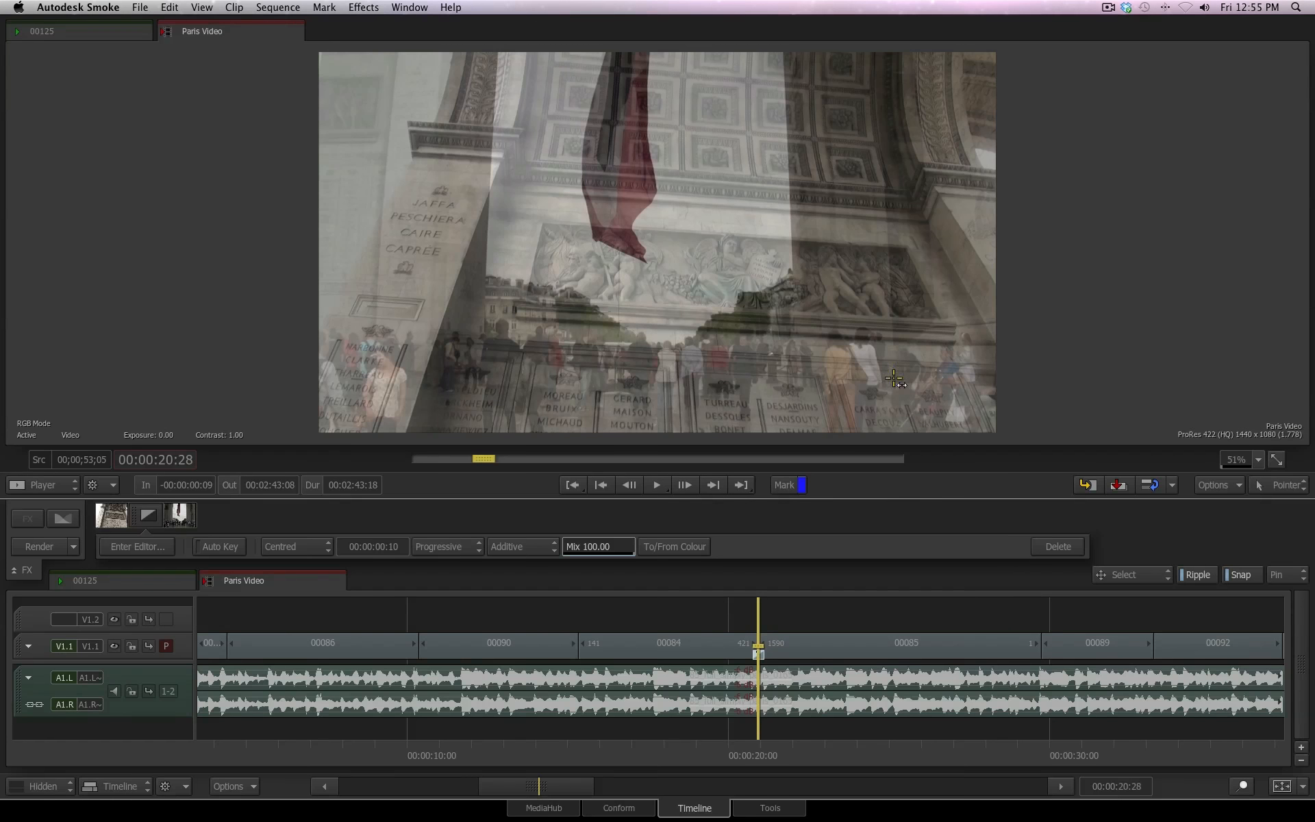